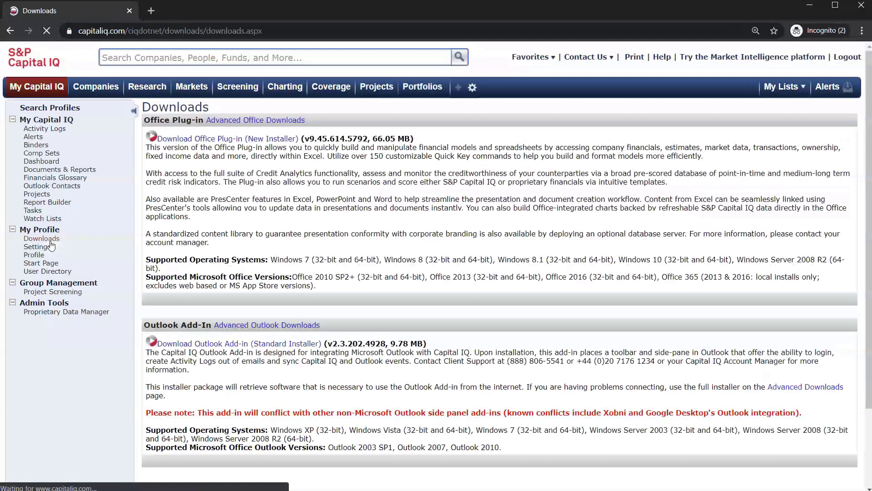
- Download the Office Plug-in using the new installer
click(227, 140)
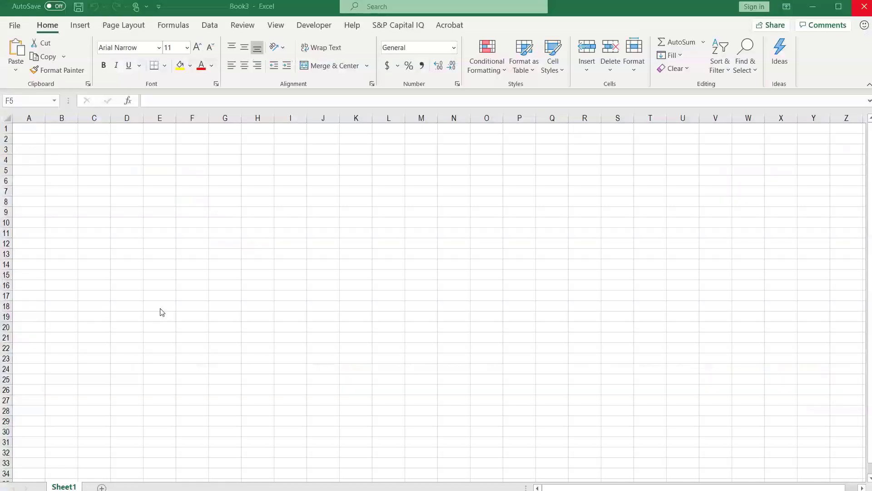
- Switch to Excel and open the +Standard template from the S&P Capital IQ Financials templates
click(411, 27)
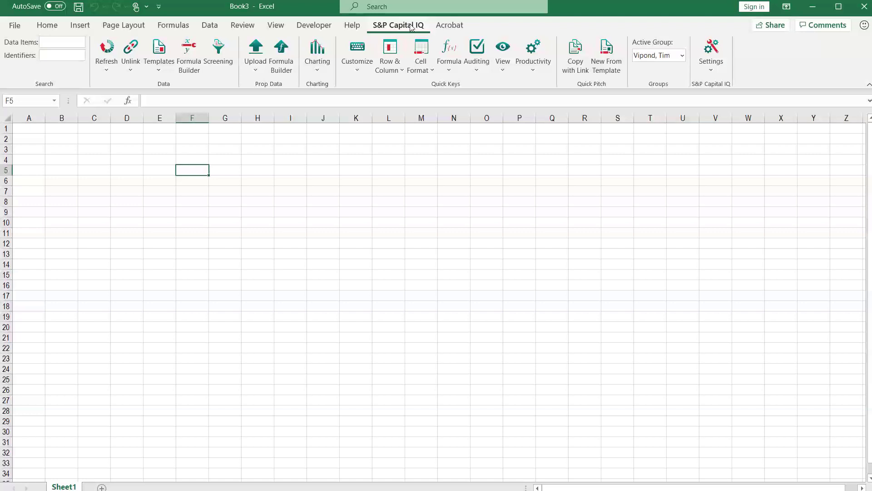
click(159, 68)
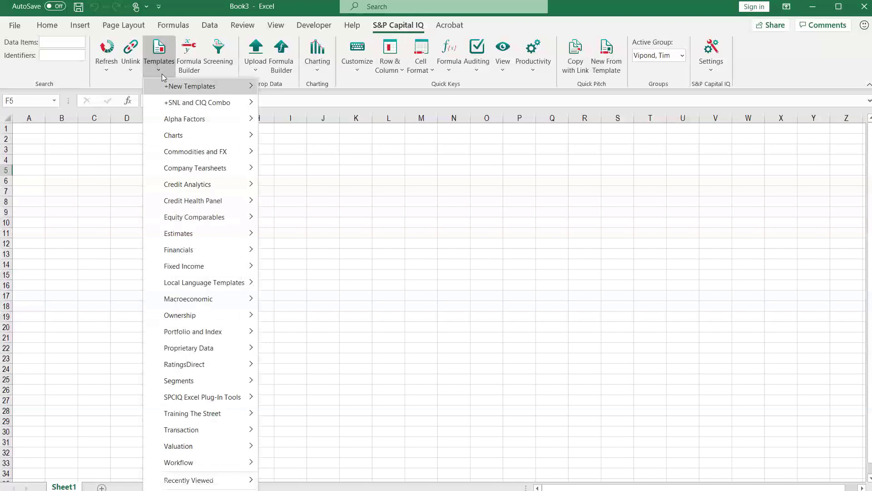
mouse_move(208, 252)
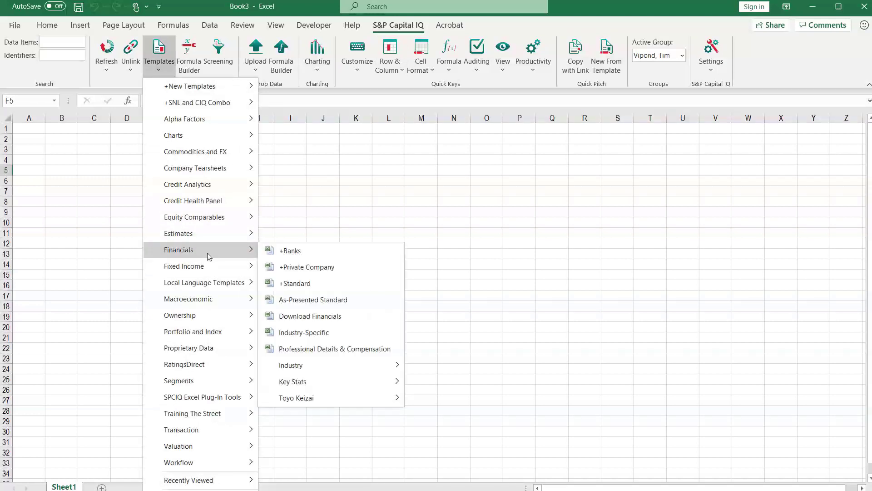
click(309, 283)
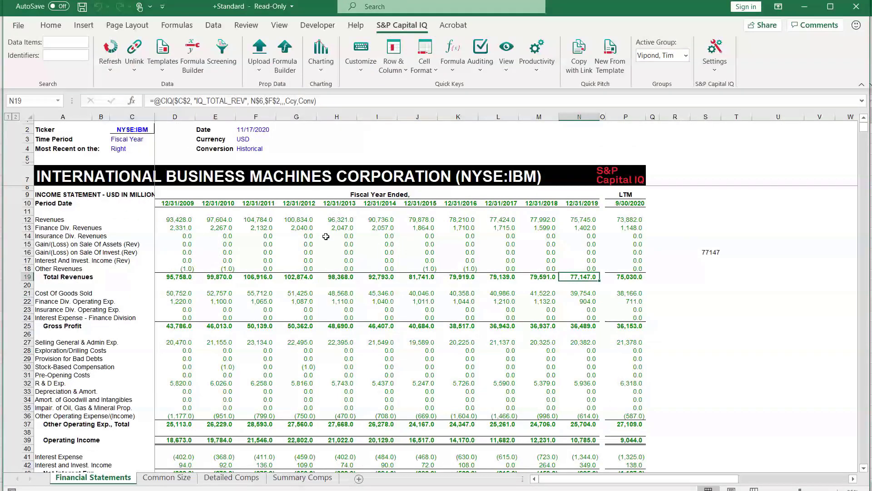
- Examine the IBM income statement's line items and fiscal year dates, and the formulas behind R&D expense and total revenues
scroll(326, 236, down, 6)
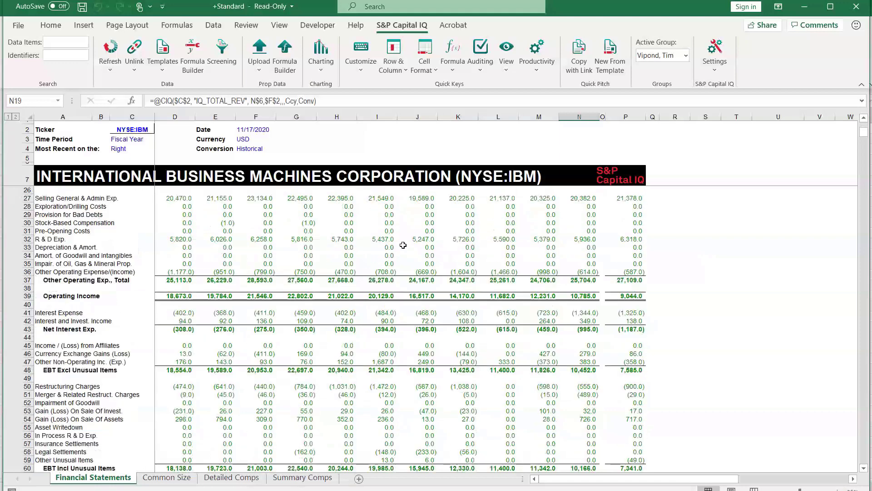
click(421, 239)
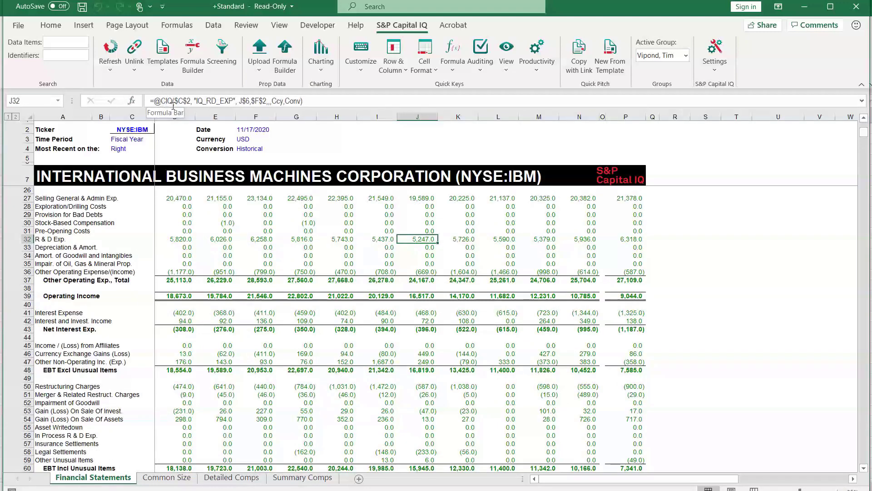
scroll(334, 305, up, 6)
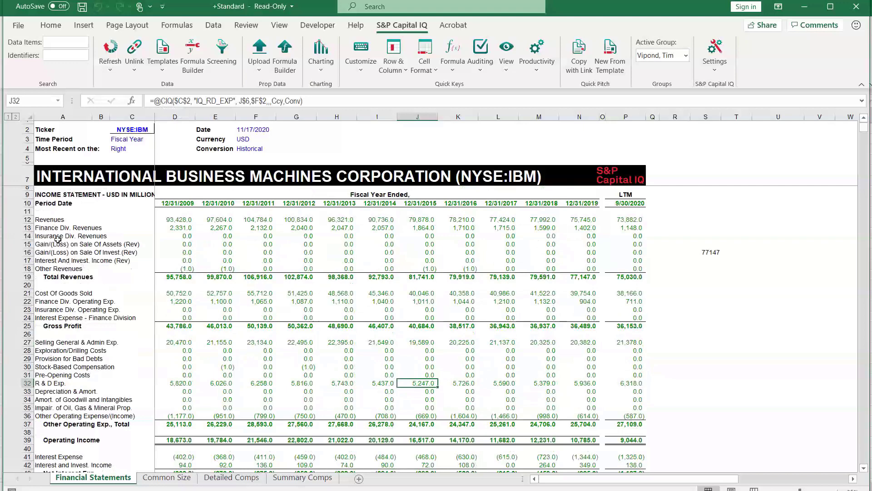
drag(54, 221, 71, 275)
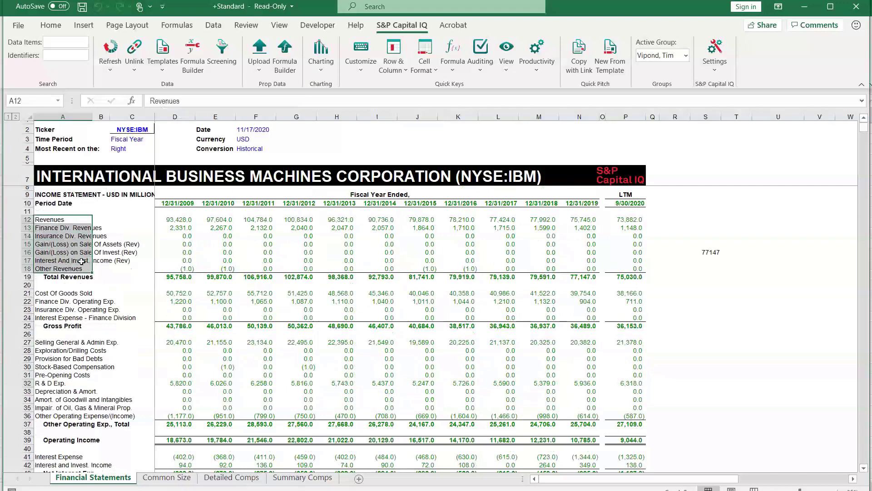
drag(175, 200, 552, 203)
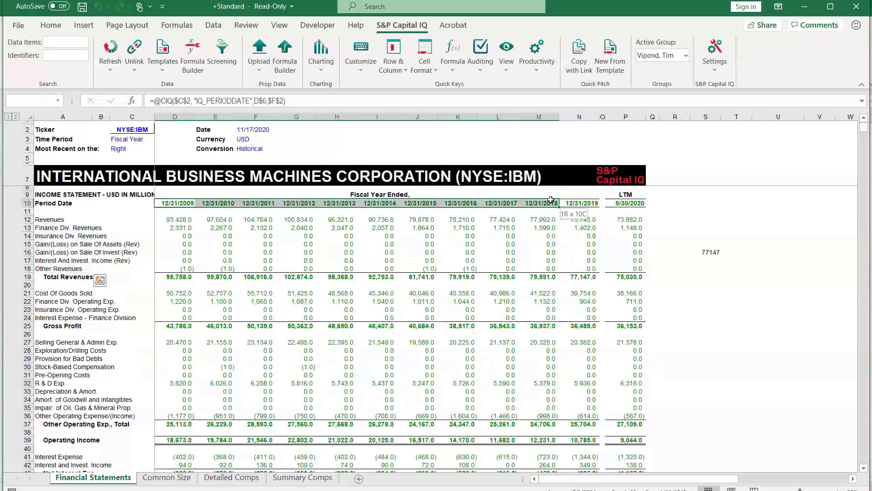
click(583, 278)
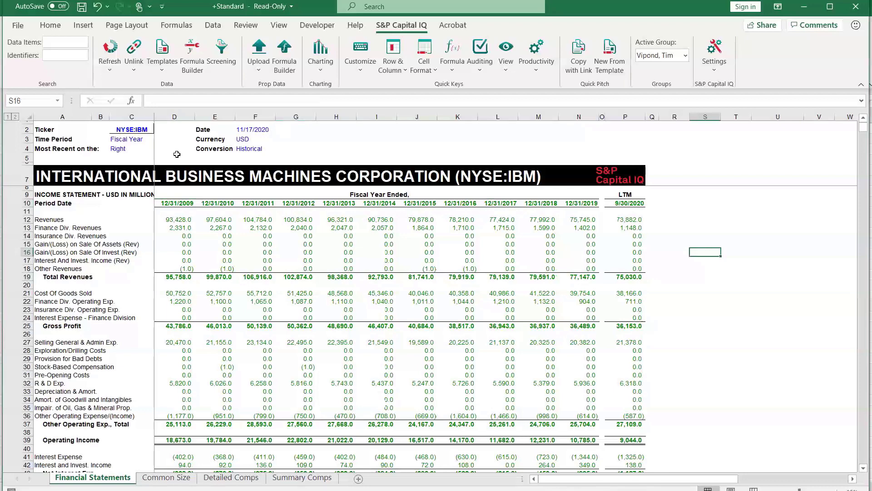
- Set the template's ticker in cell C2 to NYSE:GE
click(143, 133)
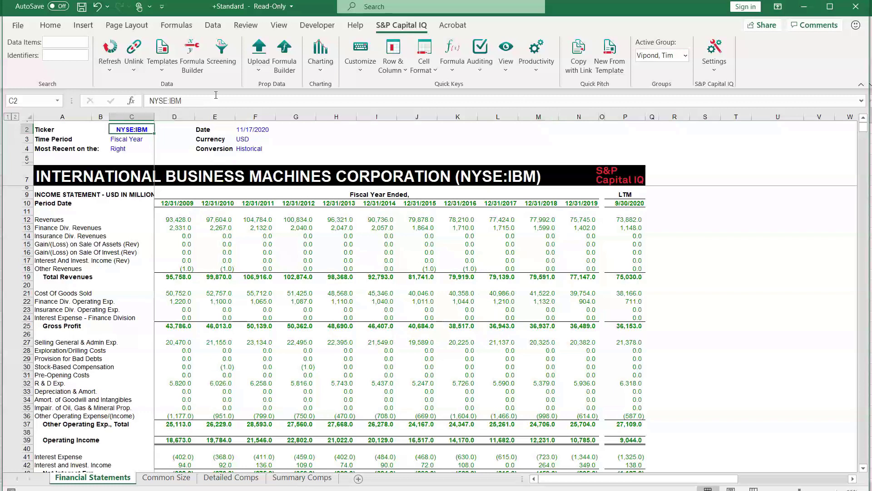
click(183, 101)
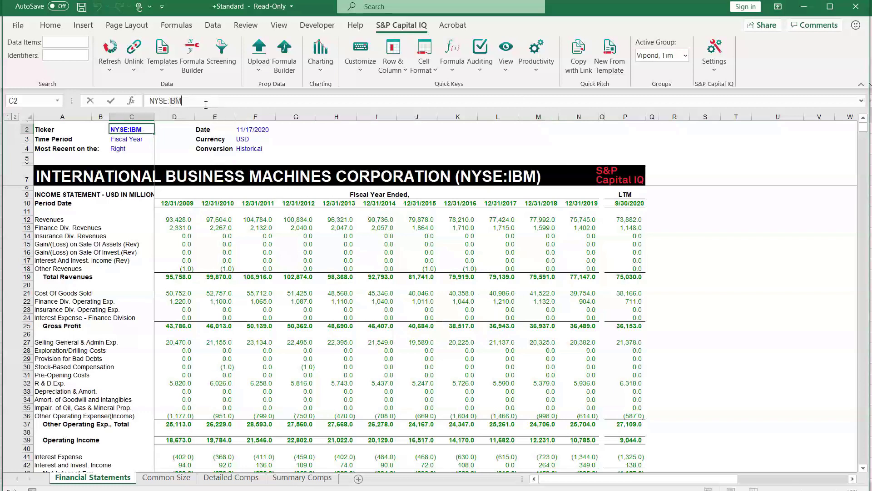
key(BackSpace)
key(BackSpace)
text(G)
key(Return)
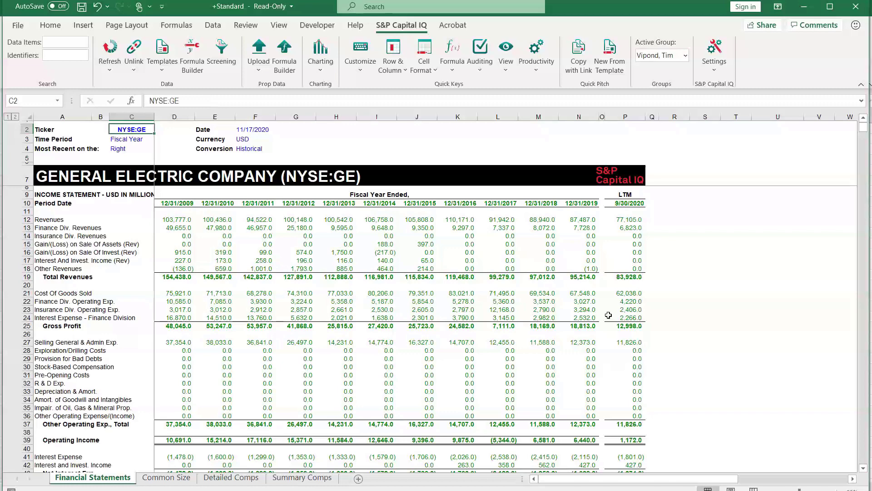
- Review the General Electric income statement, its currency and date settings, the fiscal year and LTM period dates, and the 2019 total revenues
scroll(605, 313, down, 12)
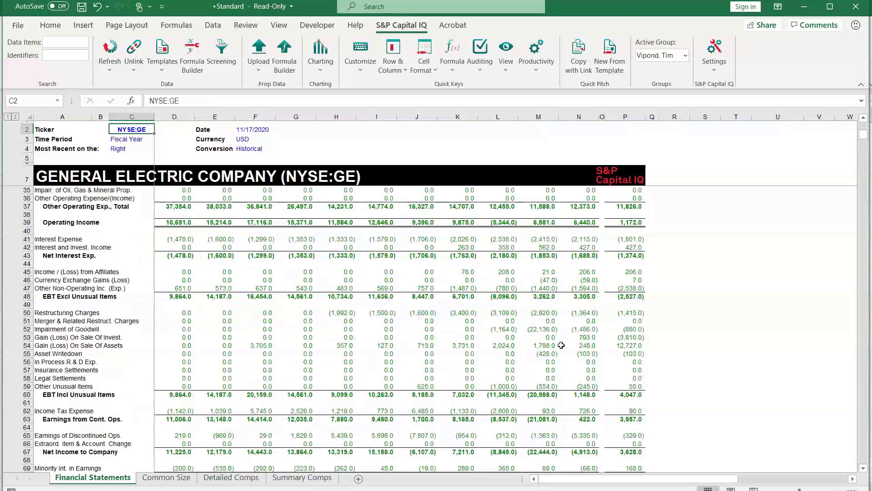
scroll(562, 345, up, 12)
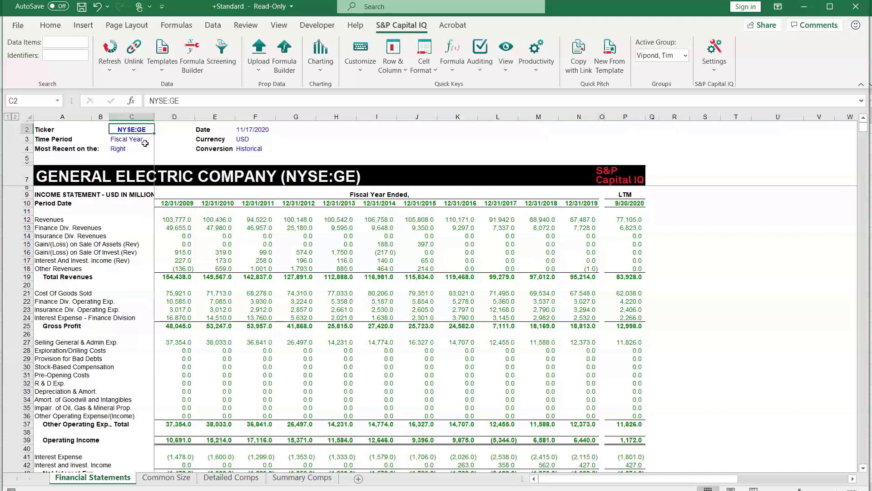
click(242, 139)
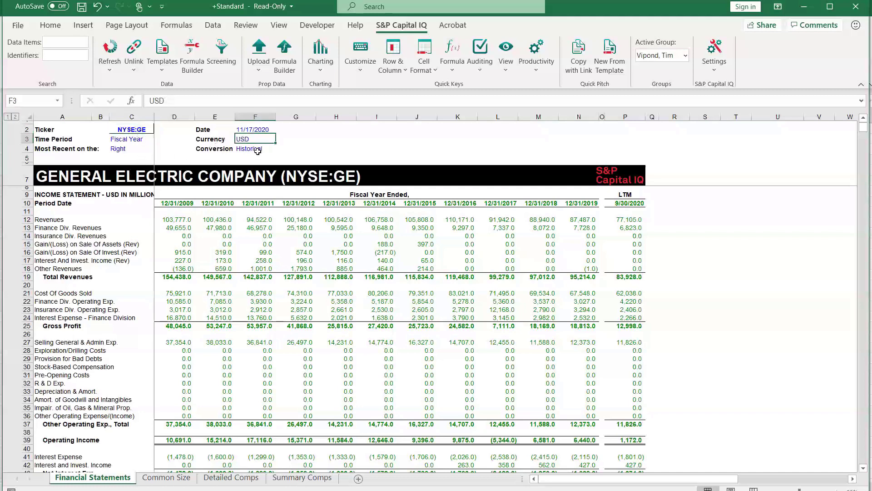
click(265, 129)
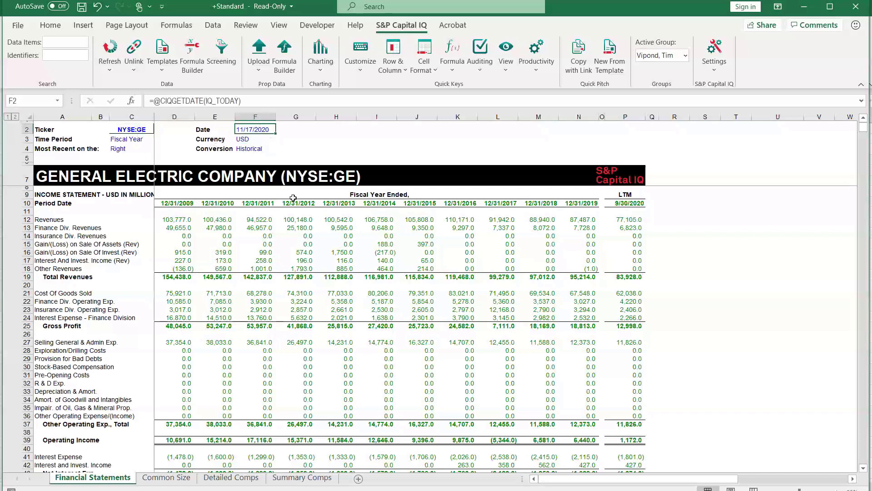
drag(182, 205, 569, 201)
click(625, 195)
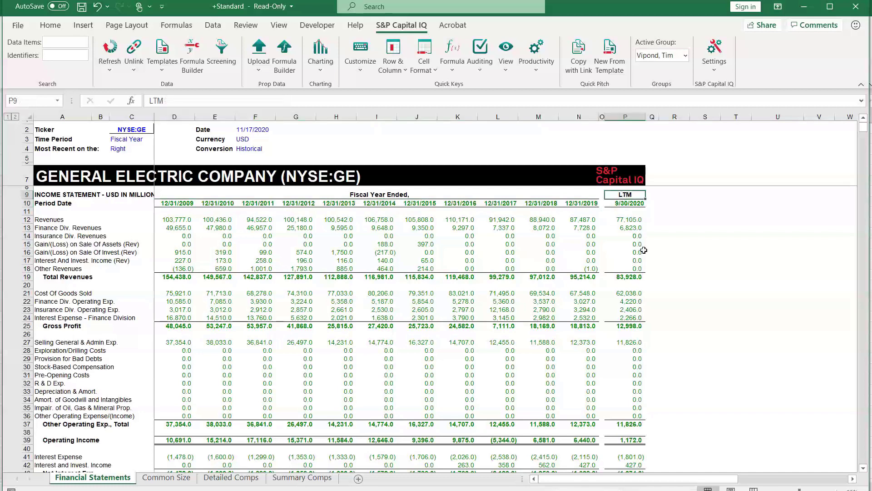
click(627, 204)
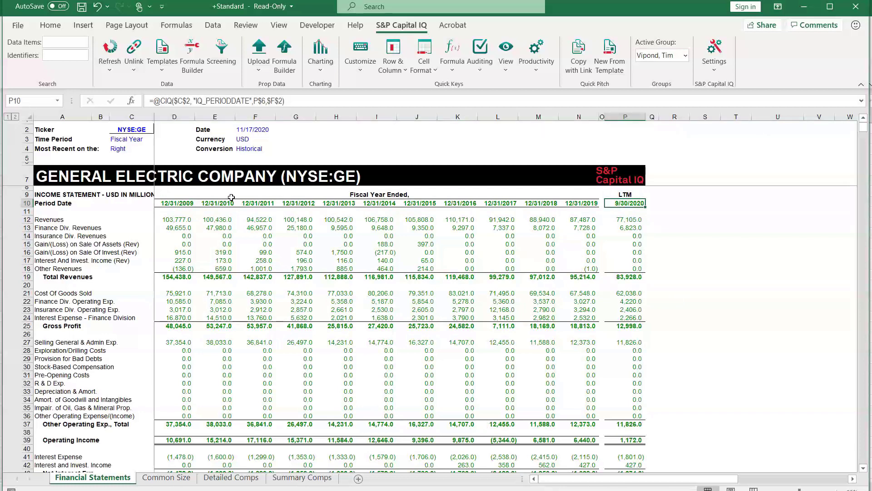
click(580, 276)
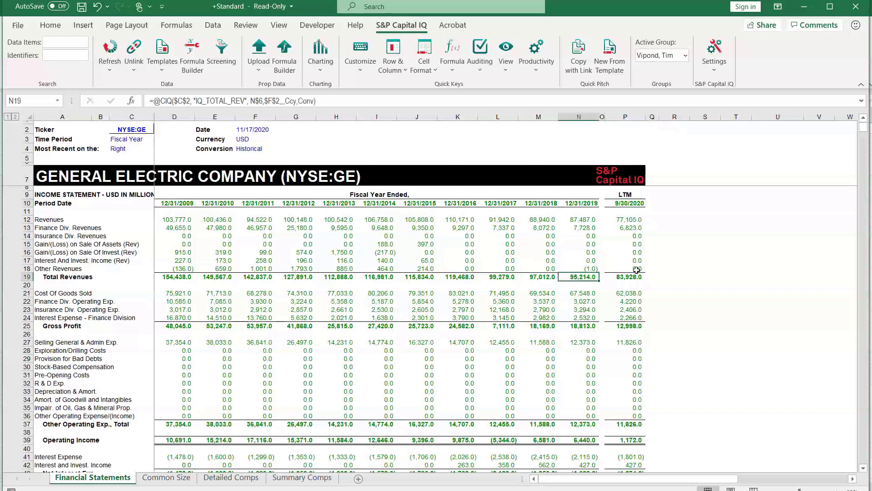
click(585, 209)
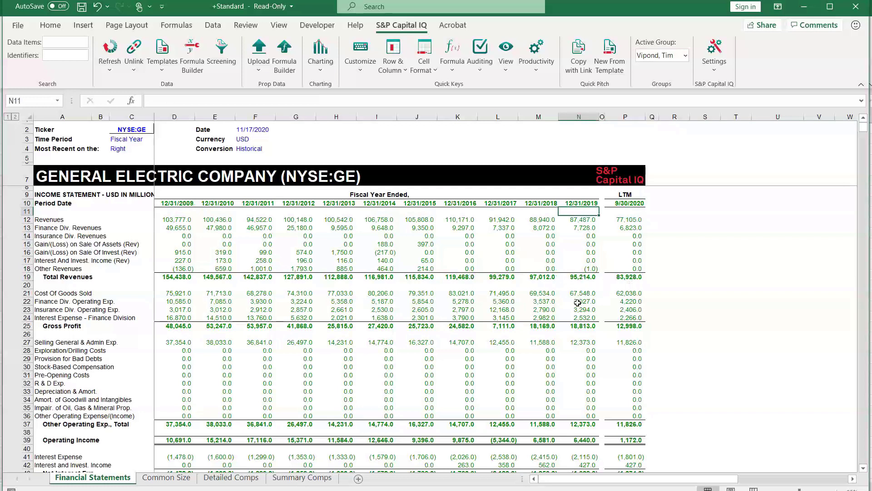
click(576, 279)
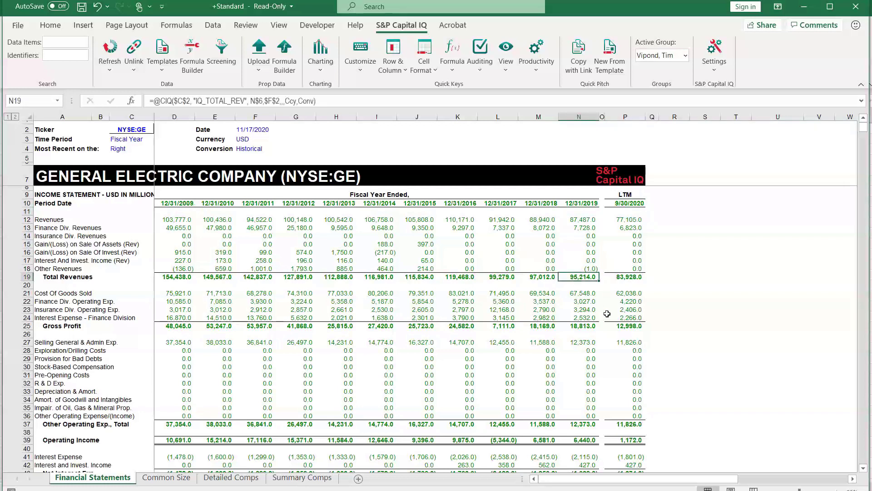
- Start a Formula Builder formula in cell S19, using ticker cell C2 as the company identifier
click(692, 252)
click(700, 275)
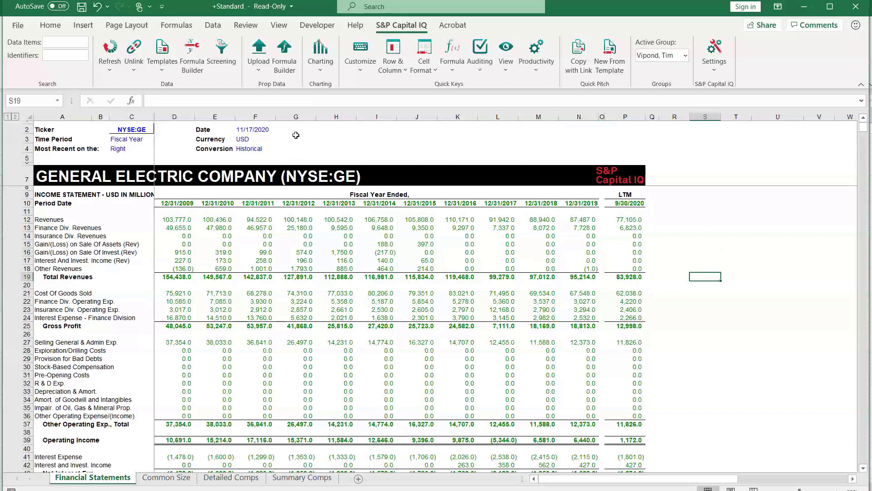
click(191, 63)
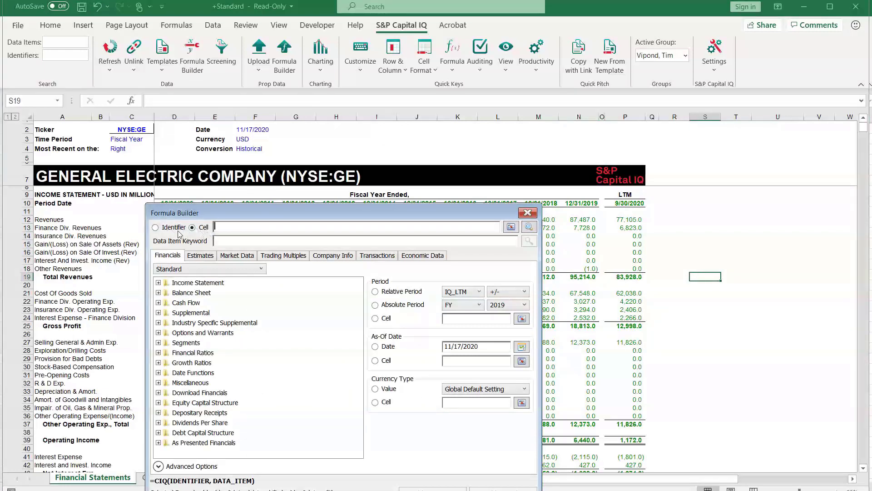
click(156, 228)
click(193, 227)
click(138, 129)
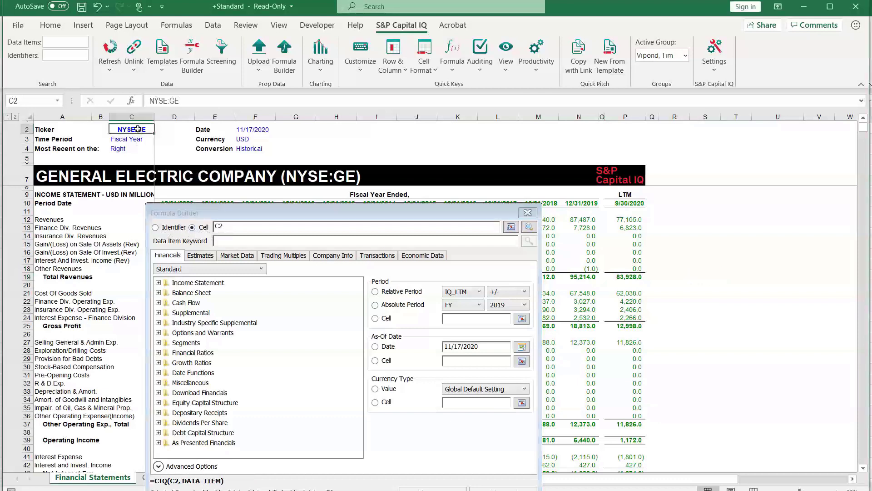
- Look up "reven" and choose Total Revenue as the data item, with the absolute period FY 2019
click(227, 239)
text(reven)
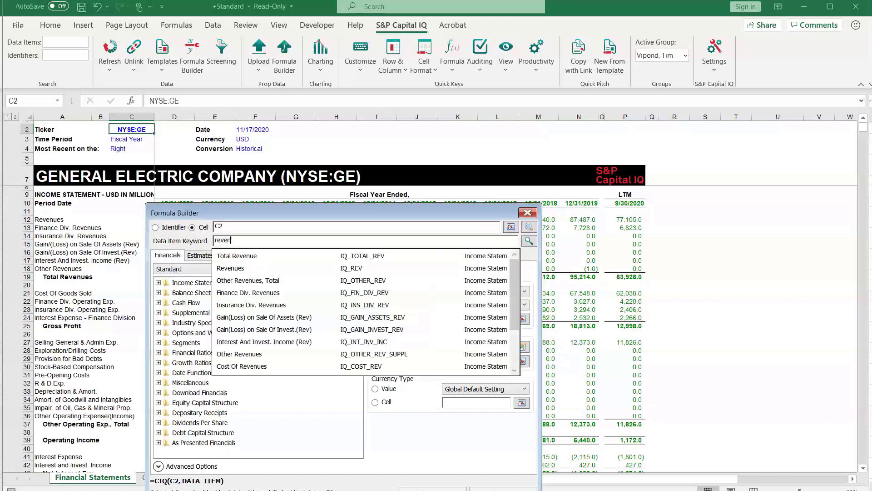
click(248, 257)
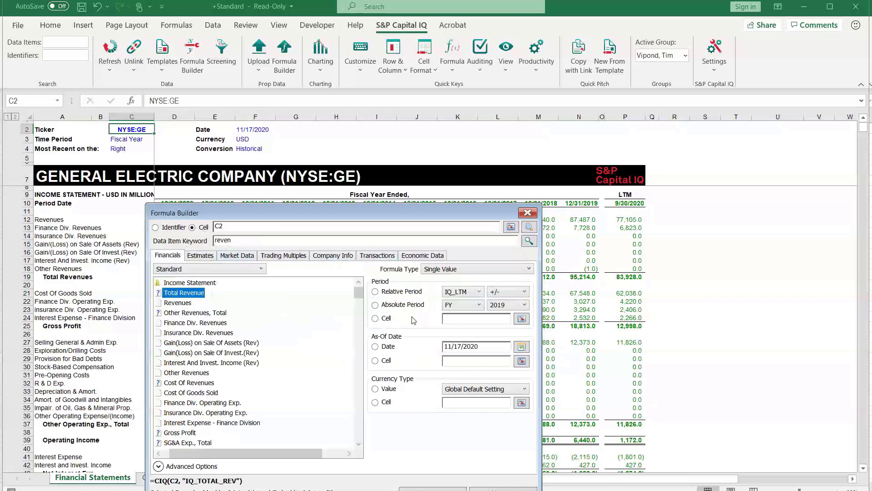
click(403, 305)
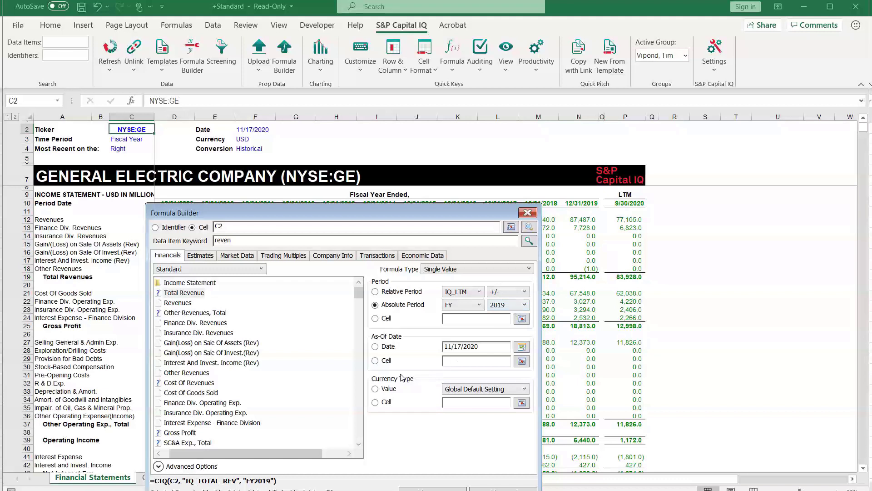
- Link the formula's as-of date to cell F2 and its currency type to cell F3
click(383, 364)
click(251, 131)
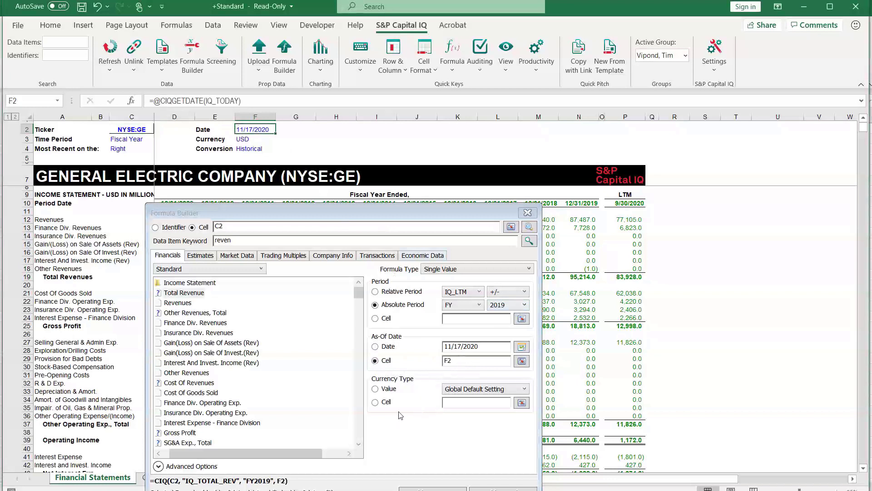
click(376, 404)
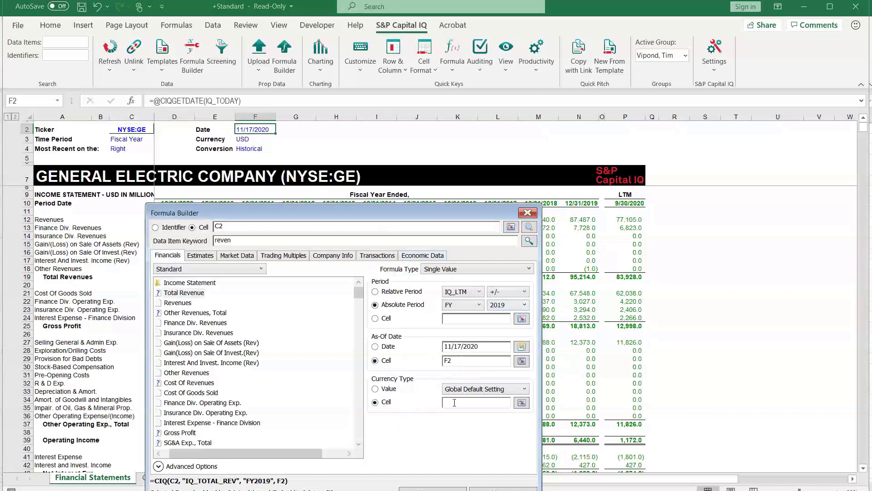
click(249, 140)
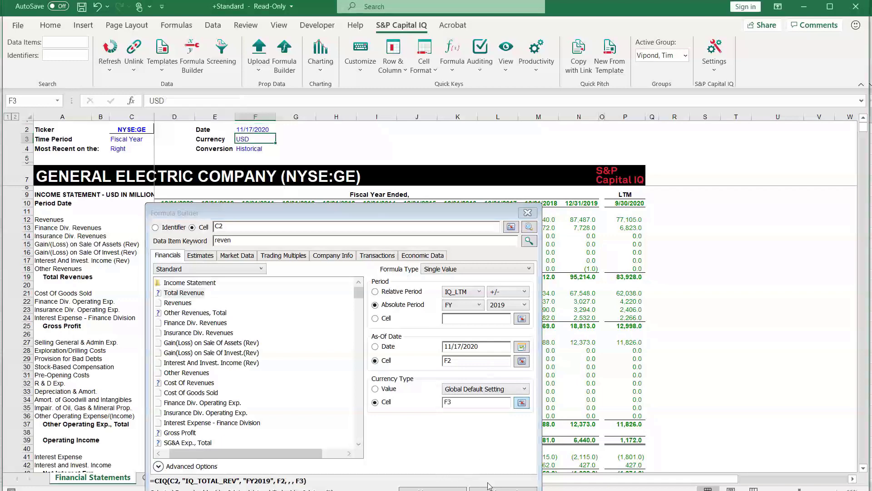
- Add the total revenue formula to the selected formulas, insert it in cell S19 and inspect that cell
drag(437, 212, 481, 75)
click(547, 357)
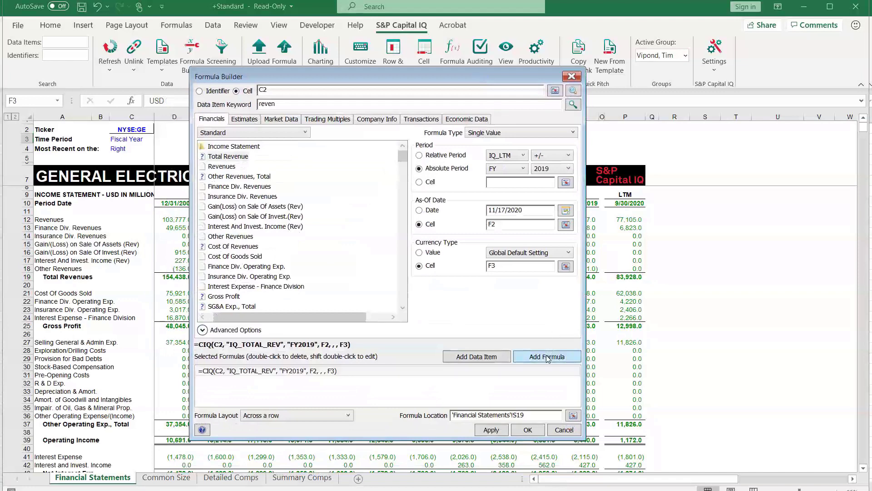
click(527, 430)
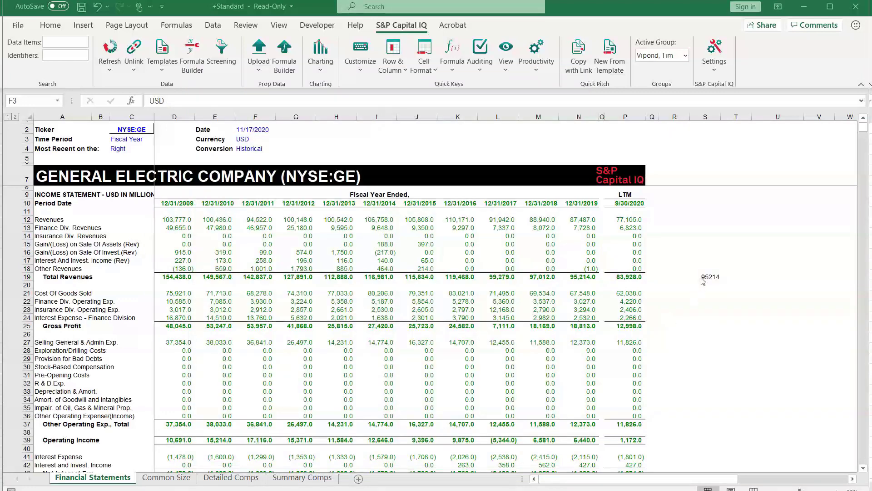
click(702, 279)
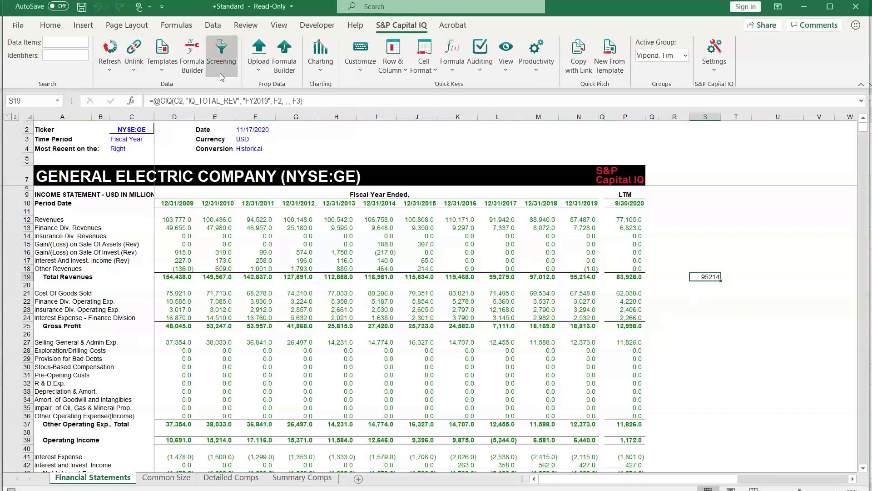
- Format the total revenue value in S19 with a thousands separator, no decimal places and bold
click(50, 26)
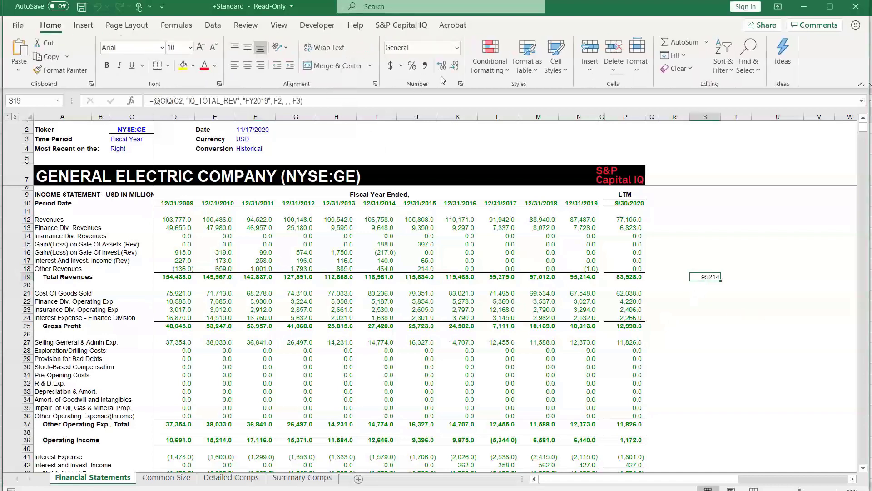
click(425, 66)
click(455, 65)
click(454, 65)
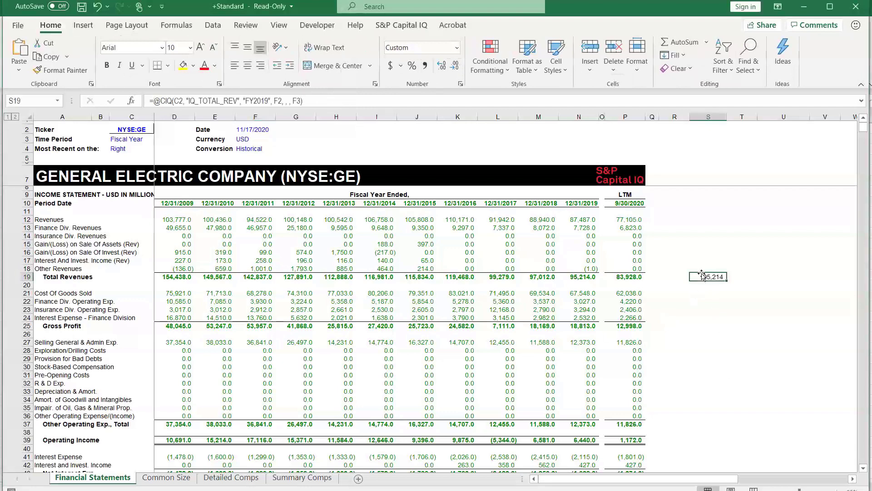
key(ctrl+b)
- Compare the template's 2019 total revenue formula in N19 with the custom formula in S19
click(580, 283)
click(573, 274)
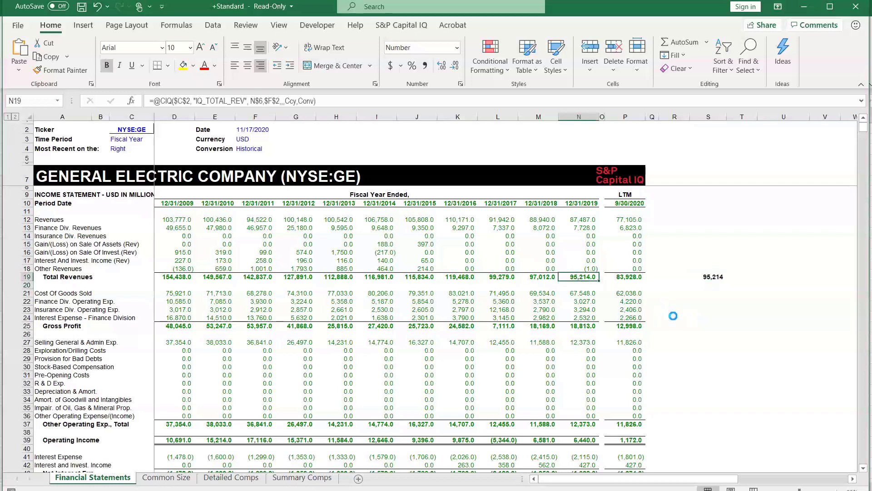
click(709, 277)
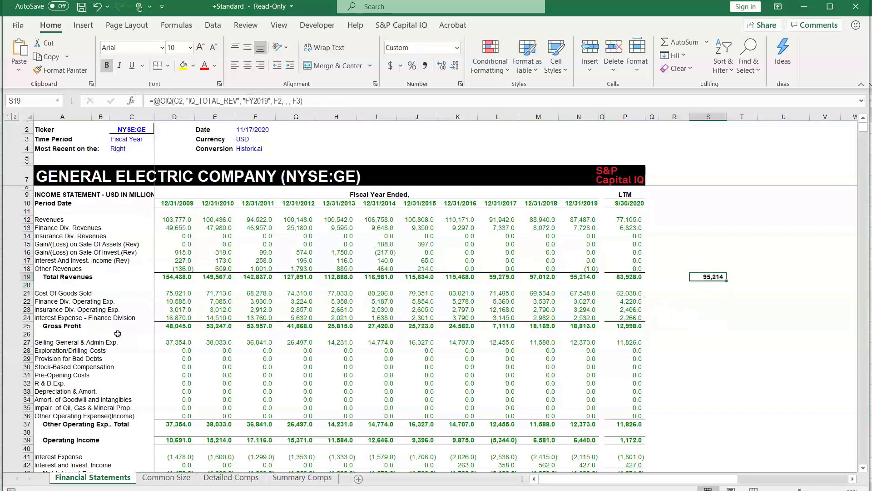
scroll(91, 334, down, 2)
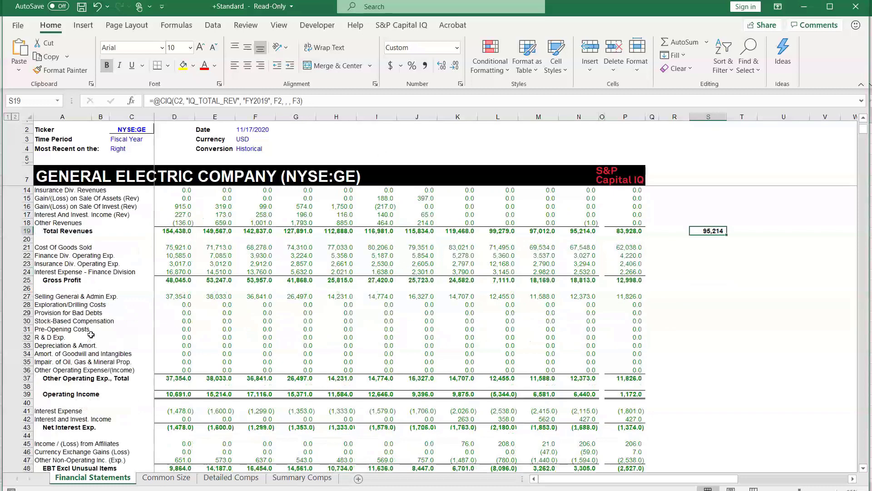
scroll(91, 334, up, 2)
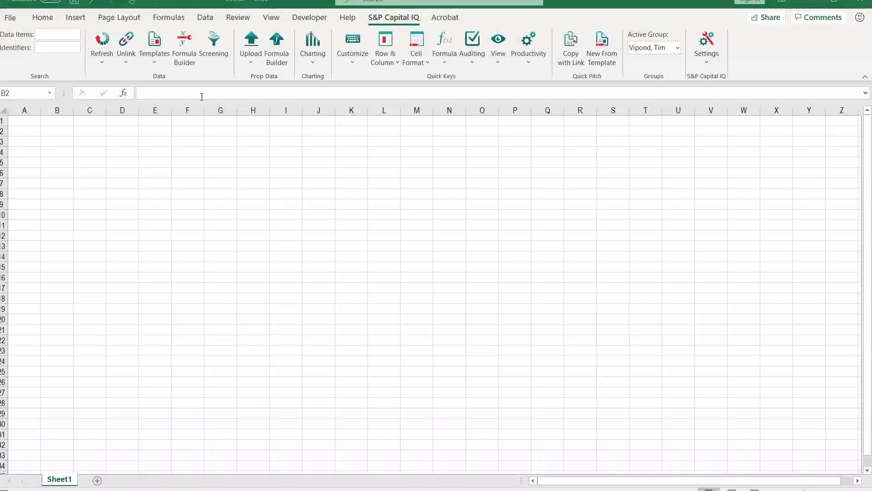
- Open the +WACC template from the S&P Capital IQ Valuation templates
click(154, 54)
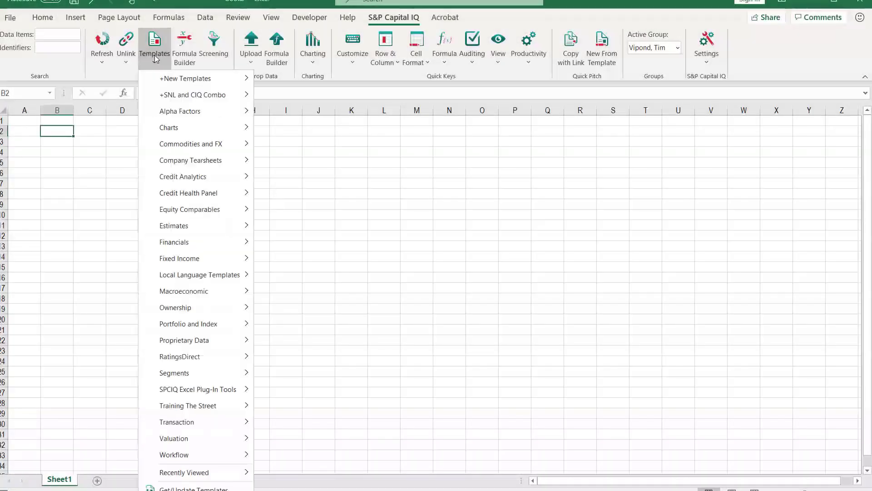
mouse_move(195, 443)
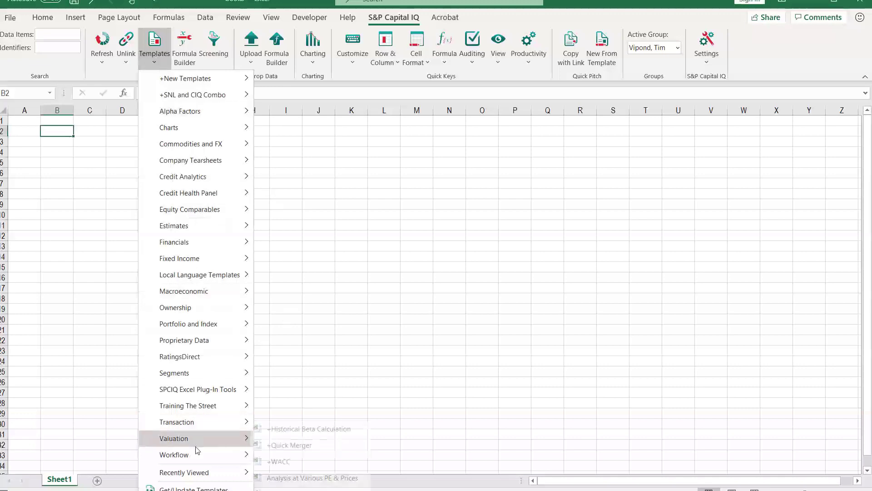
click(287, 463)
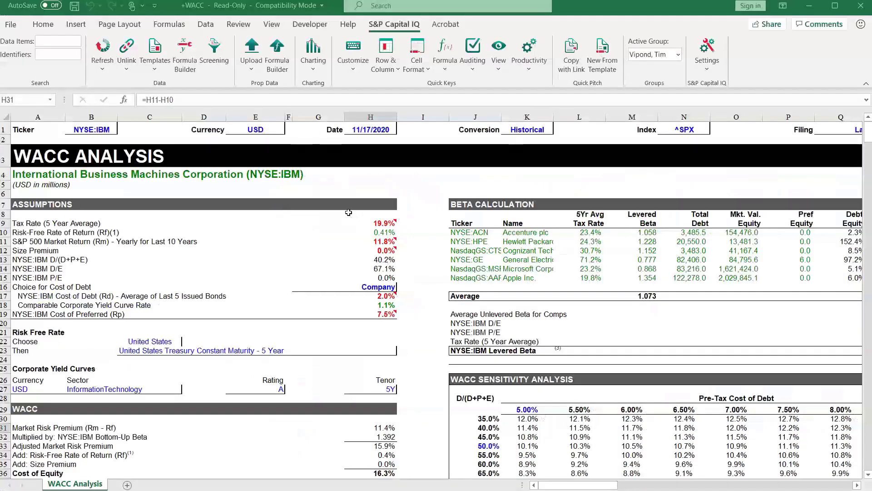
- Examine the WACC template's assumptions, beta calculation, Capital IQ inputs, sensitivity tables and the WACC formula in H50
drag(374, 216, 318, 325)
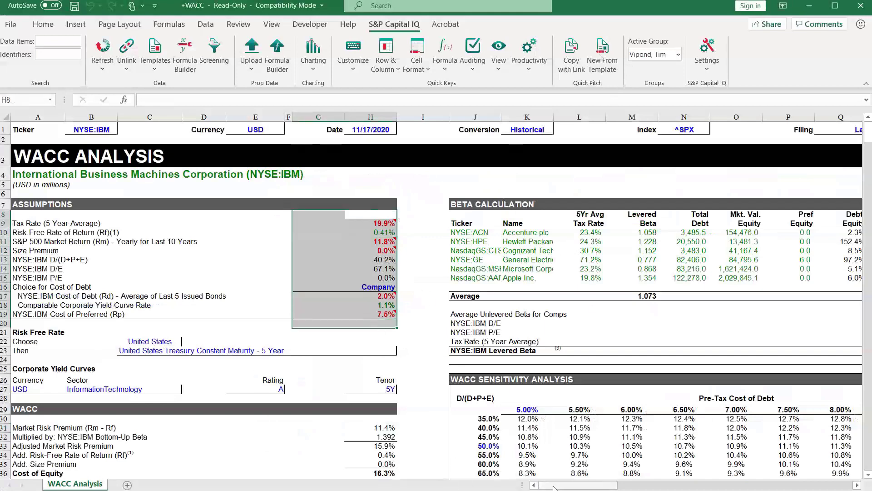
drag(553, 485, 609, 485)
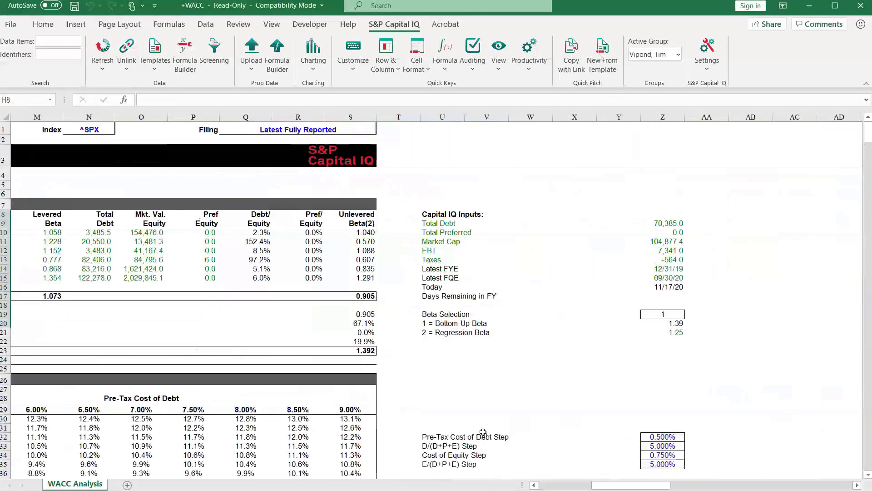
click(560, 485)
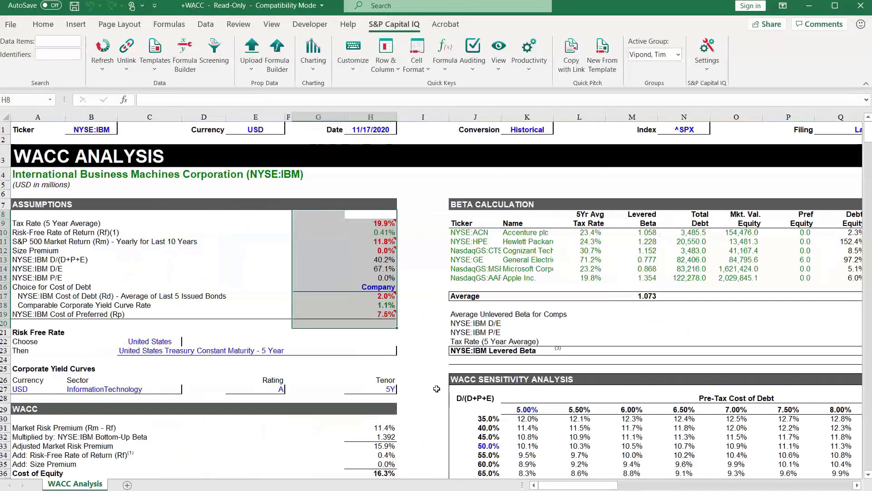
scroll(437, 389, down, 5)
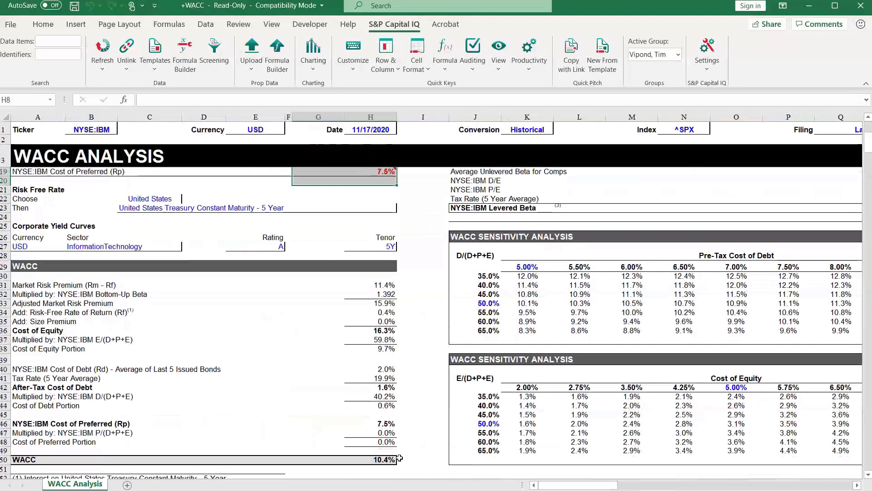
click(384, 457)
scroll(411, 427, down, 2)
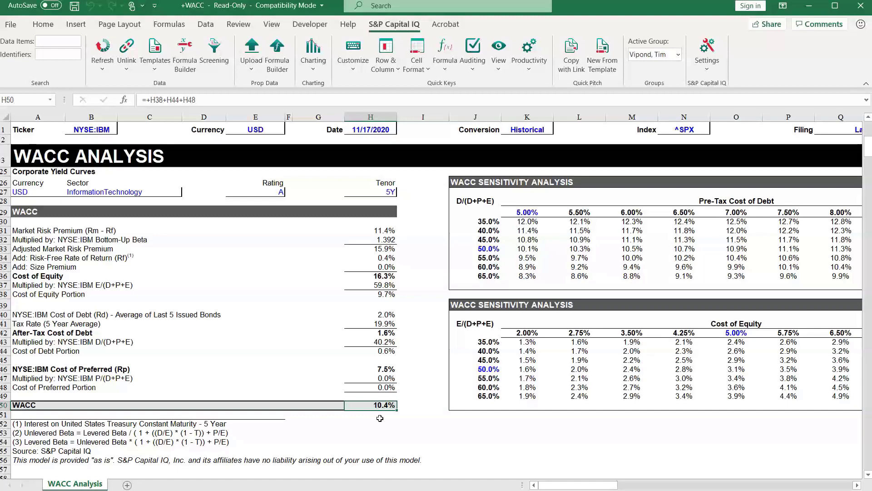
scroll(380, 418, up, 7)
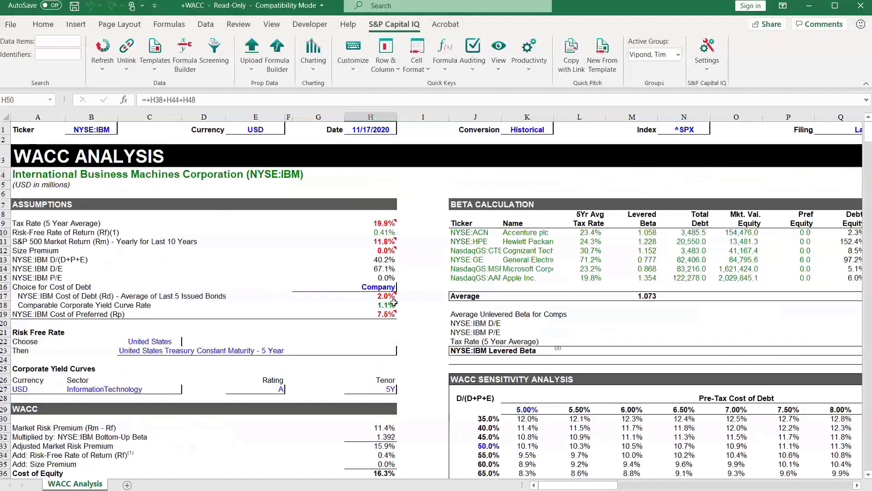
scroll(393, 303, down, 6)
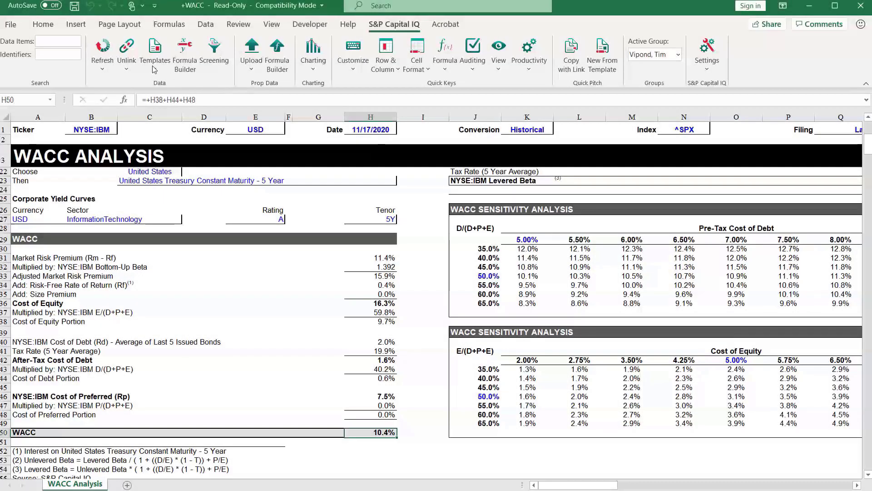
- Open the DCF template from the Valuation templates, allow all range formulas to overwrite cells and maximize its window
click(154, 64)
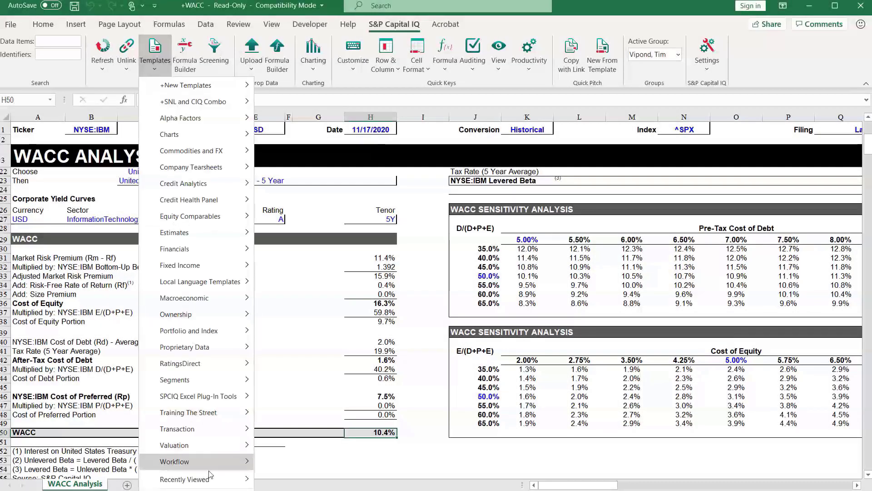
mouse_move(207, 445)
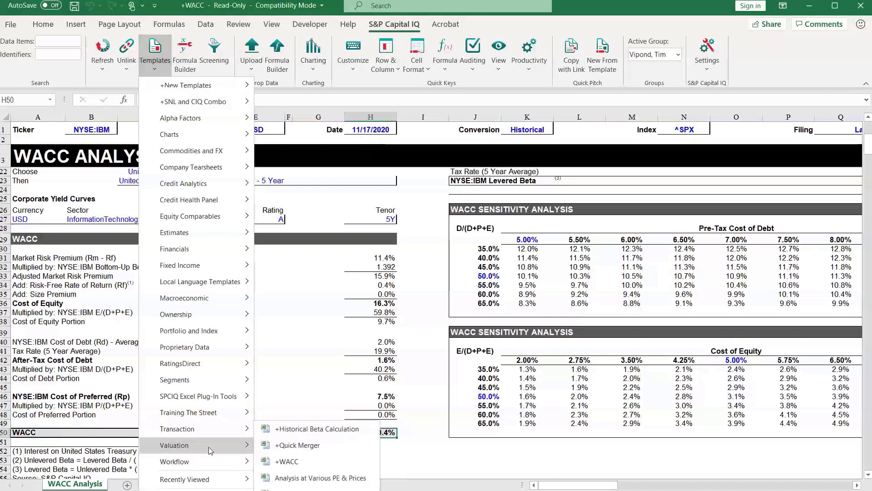
click(286, 462)
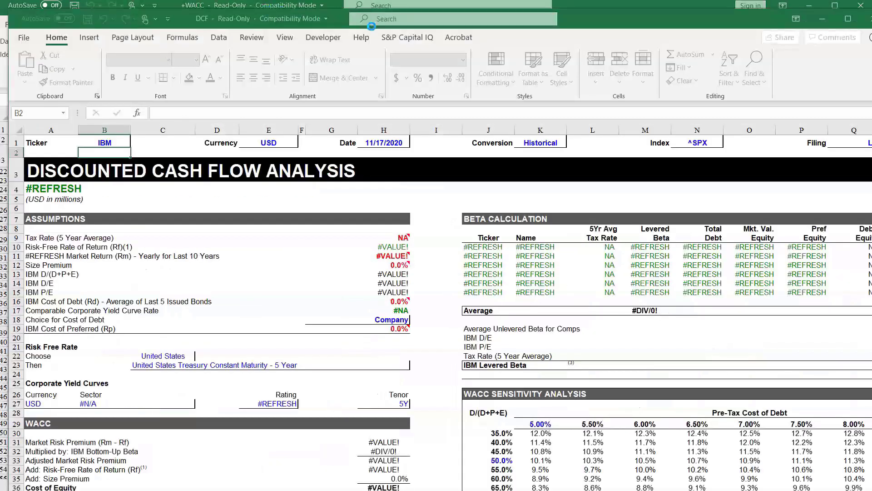
click(388, 285)
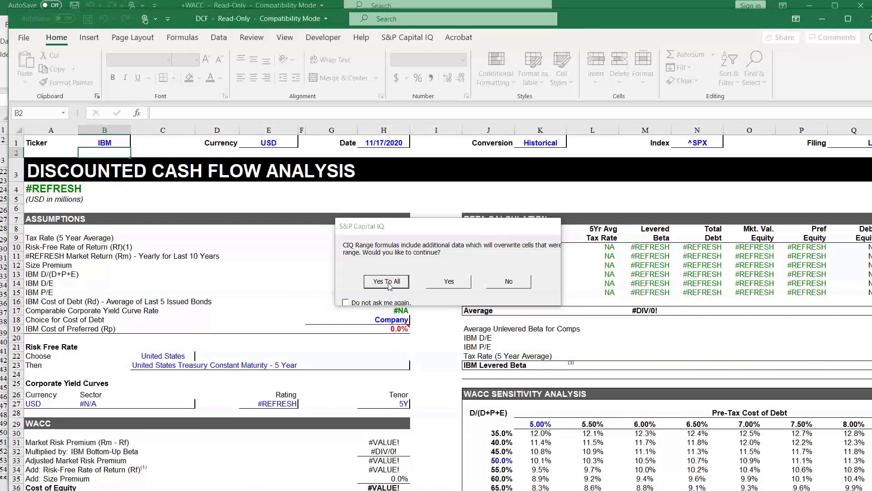
double_click(610, 12)
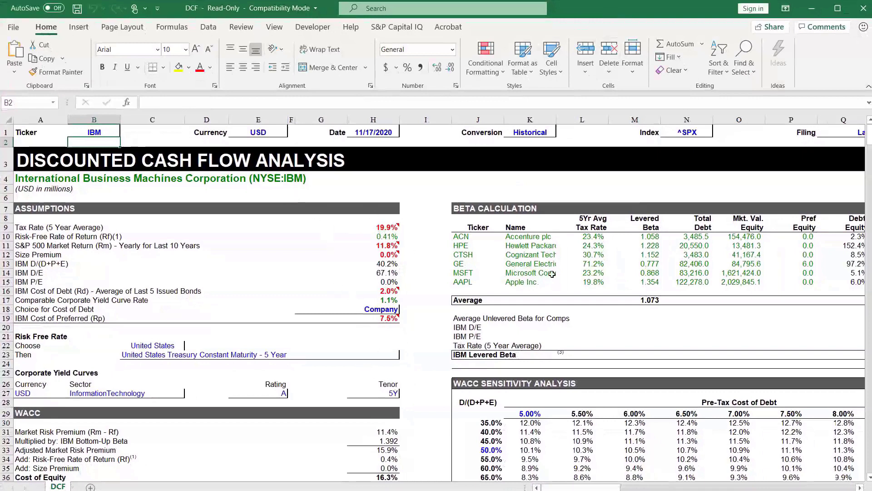
- Review the DCF's WACC section and its projected cash flows, covering 2015–2019 history, 2020E–2024E forecasts and the CAGR column
scroll(543, 310, down, 1)
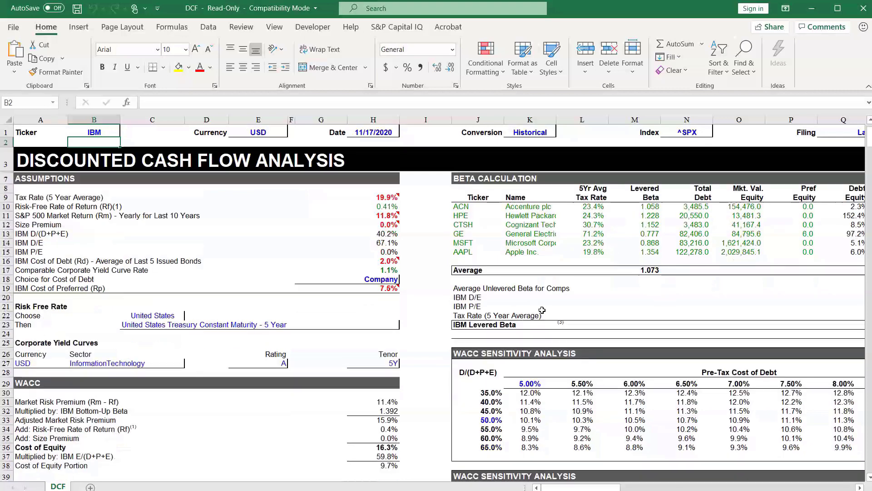
scroll(543, 311, down, 2)
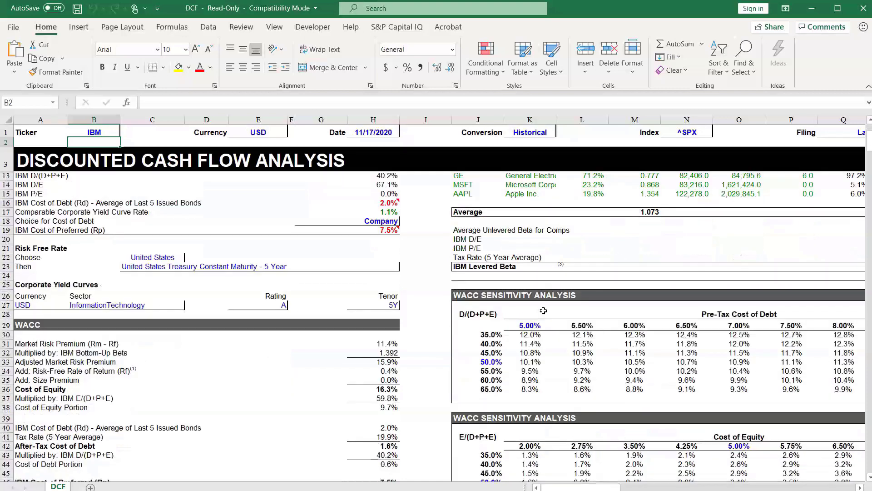
scroll(544, 310, down, 4)
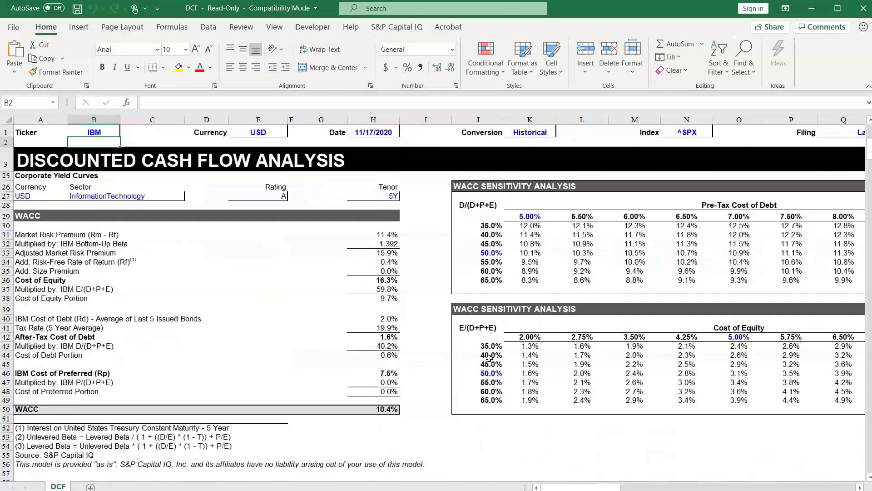
scroll(490, 358, down, 9)
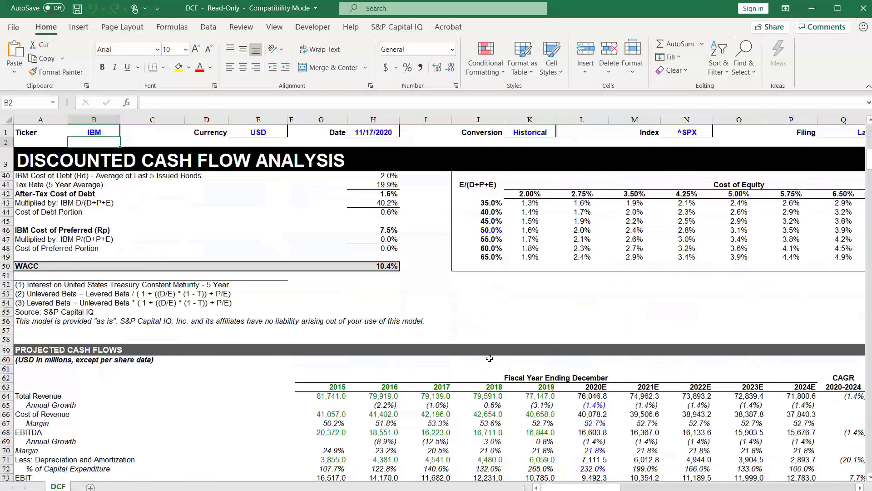
scroll(489, 358, down, 2)
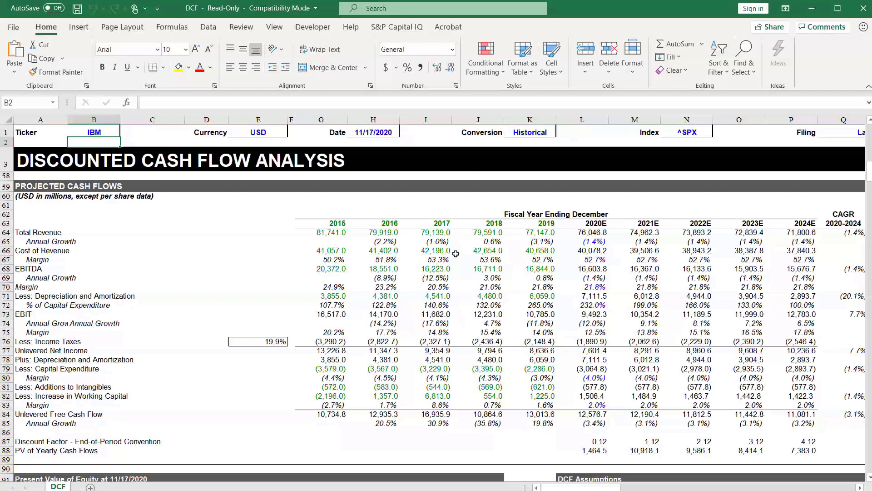
drag(335, 222, 541, 422)
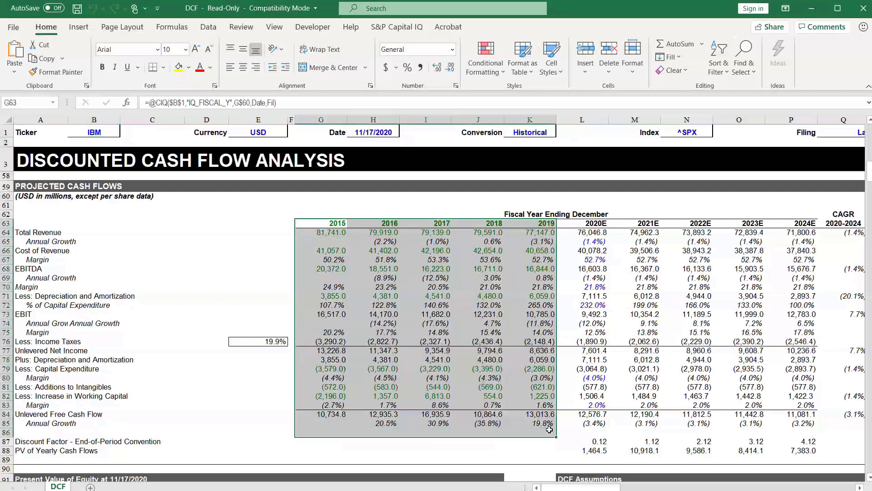
drag(597, 222, 784, 438)
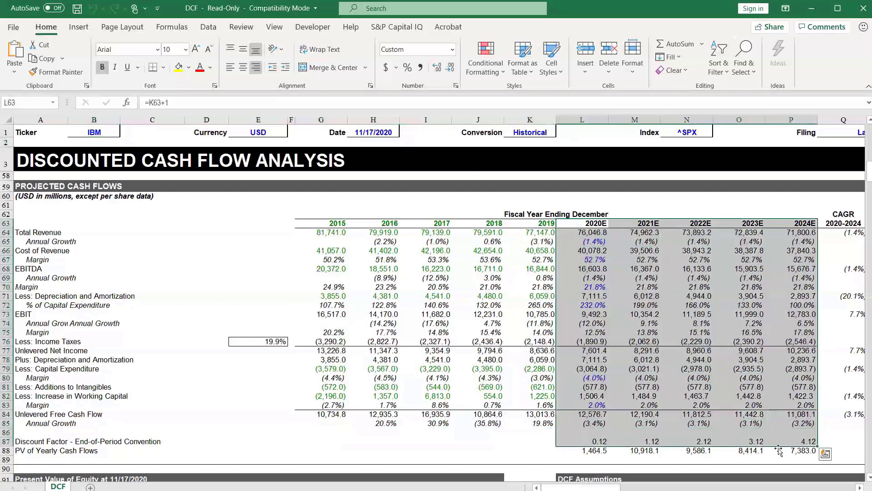
drag(594, 489, 618, 488)
click(559, 395)
- Examine the DCF's present value of equity, DCF assumptions and sensitivity analysis tables down to the working capital schedule
scroll(560, 395, down, 5)
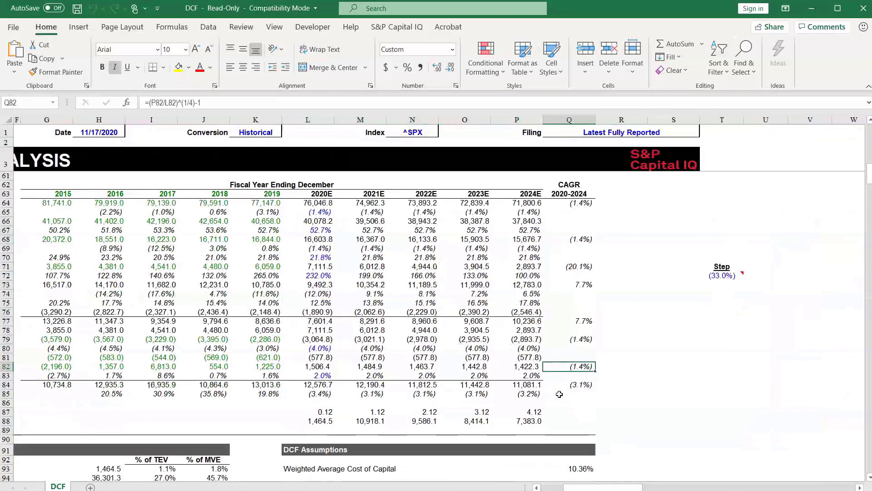
drag(586, 488, 563, 489)
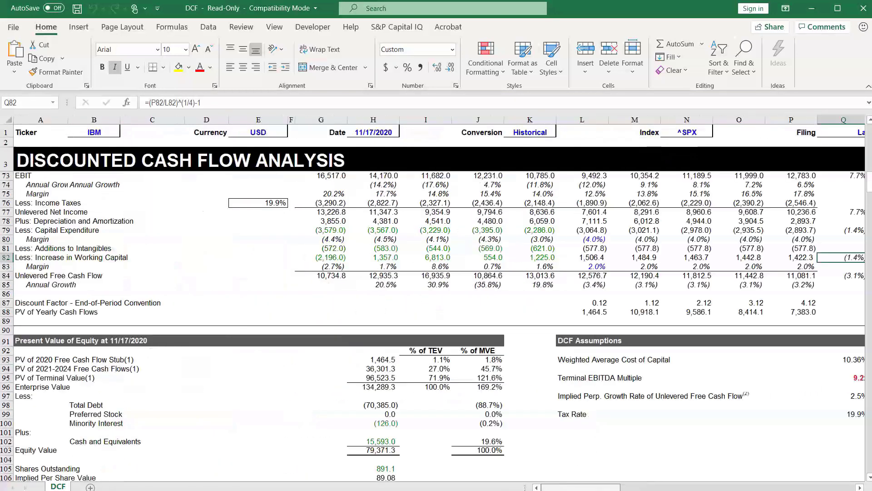
scroll(385, 387, down, 3)
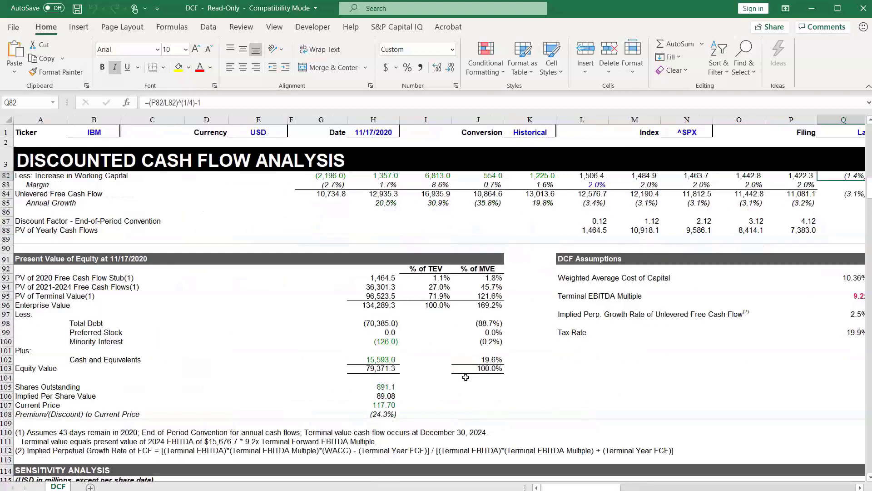
scroll(489, 389, down, 6)
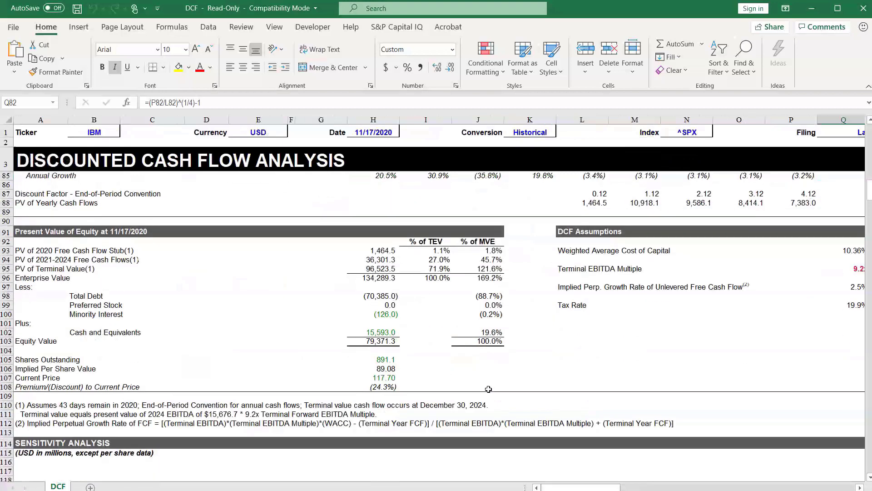
scroll(489, 390, down, 2)
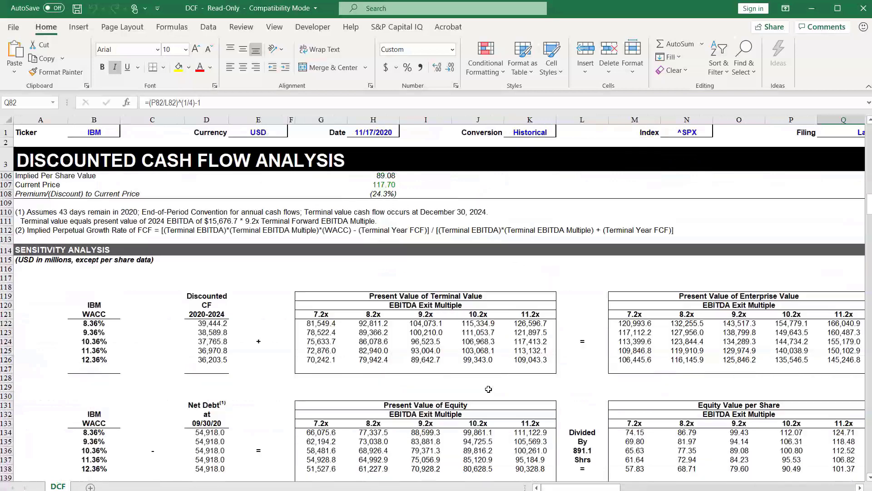
scroll(488, 390, down, 2)
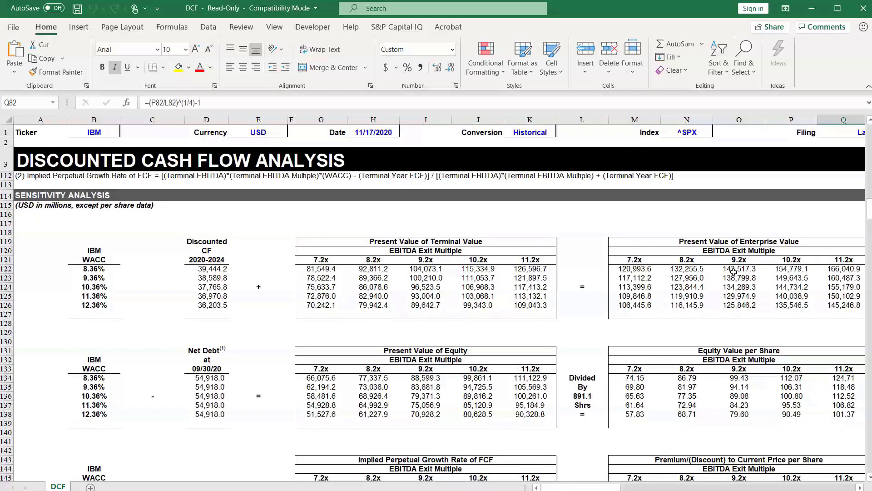
scroll(703, 294, down, 8)
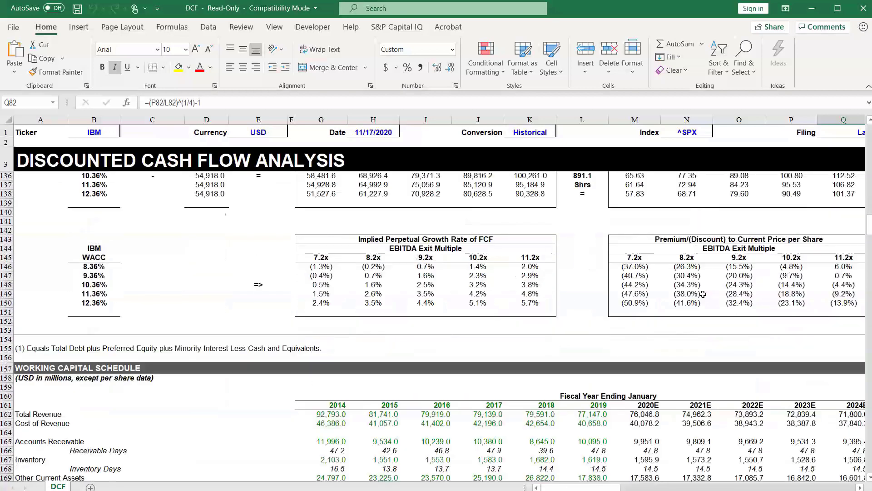
- Examine the DCF's working capital schedule, from revenue and current assets through liabilities to the (Increase) / Decrease in Working Capital row
scroll(703, 295, down, 7)
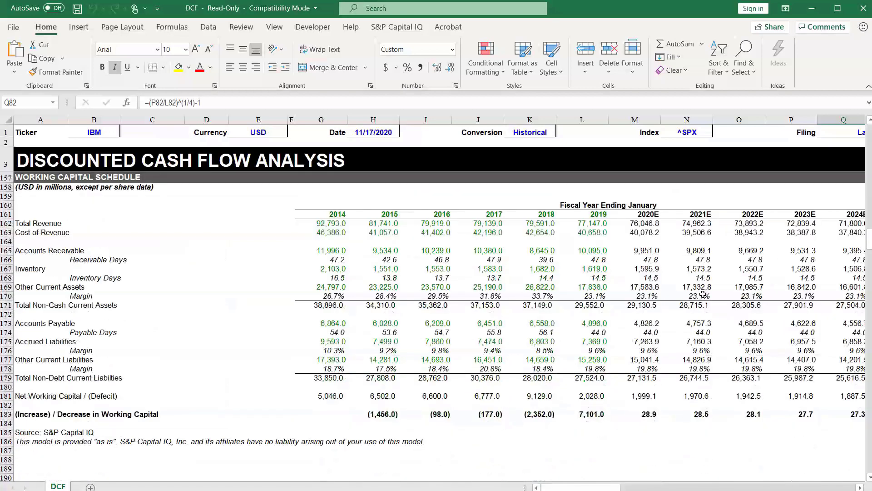
scroll(703, 294, down, 6)
scroll(703, 294, up, 9)
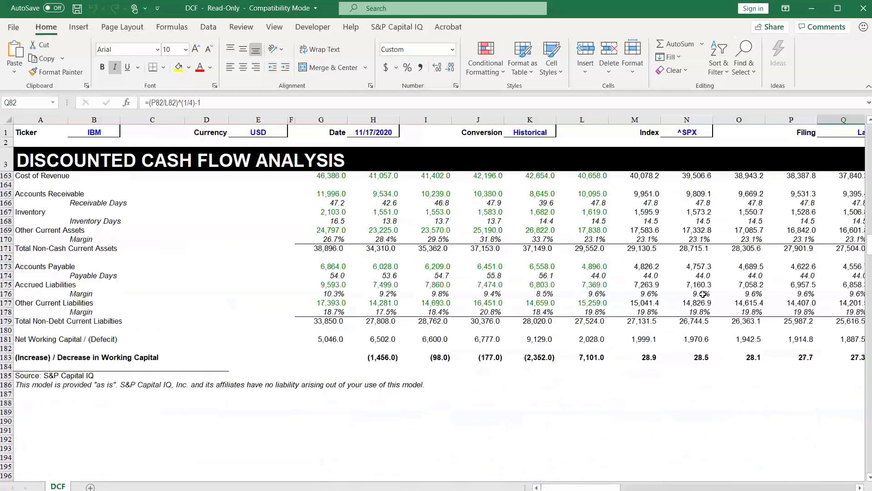
scroll(703, 294, up, 16)
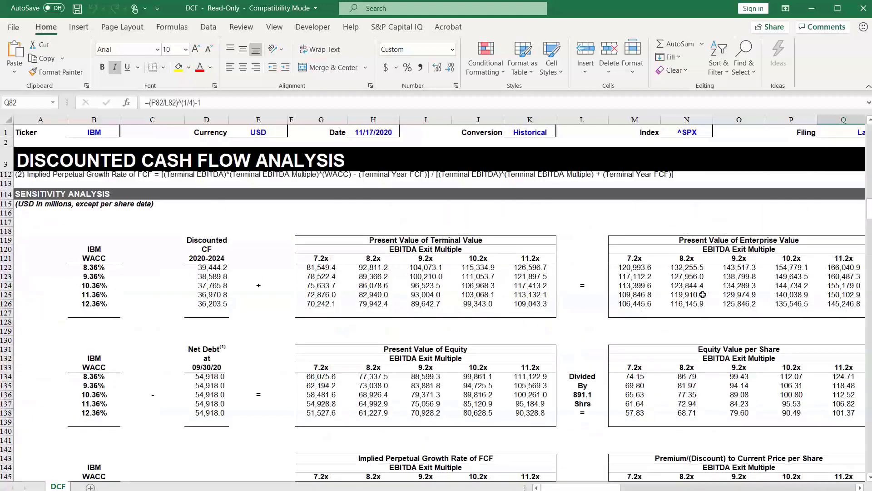
scroll(703, 295, up, 8)
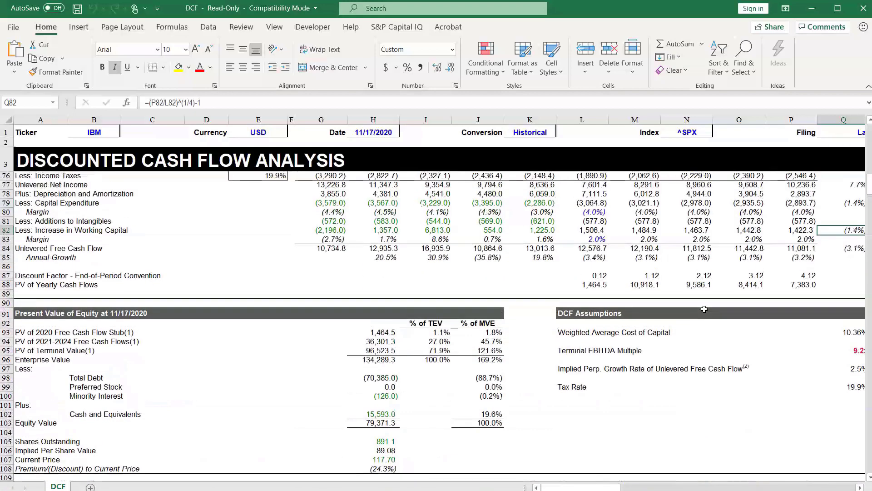
- Change the DCF ticker in B1 to GE so the model recalculates for General Electric
scroll(704, 309, up, 20)
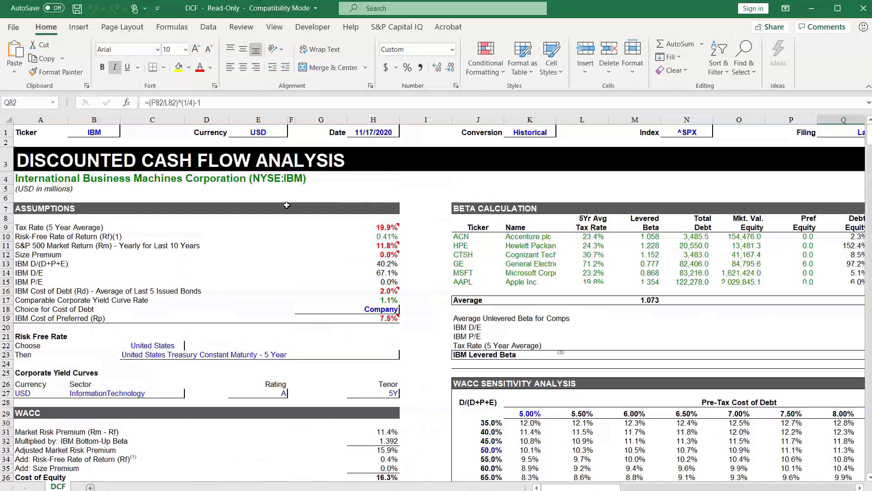
click(95, 132)
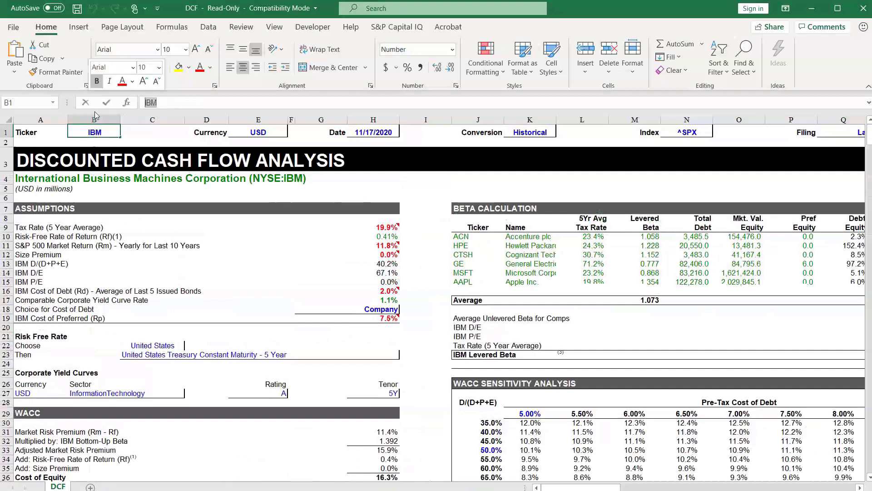
text(GE)
key(Return)
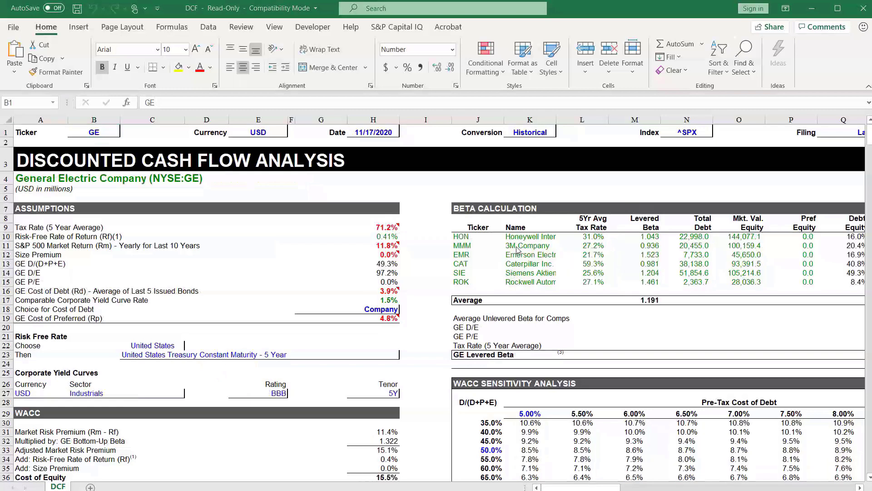
- Switch the DCF back to International Business Machines by setting the ticker in B1 to ibm
click(94, 128)
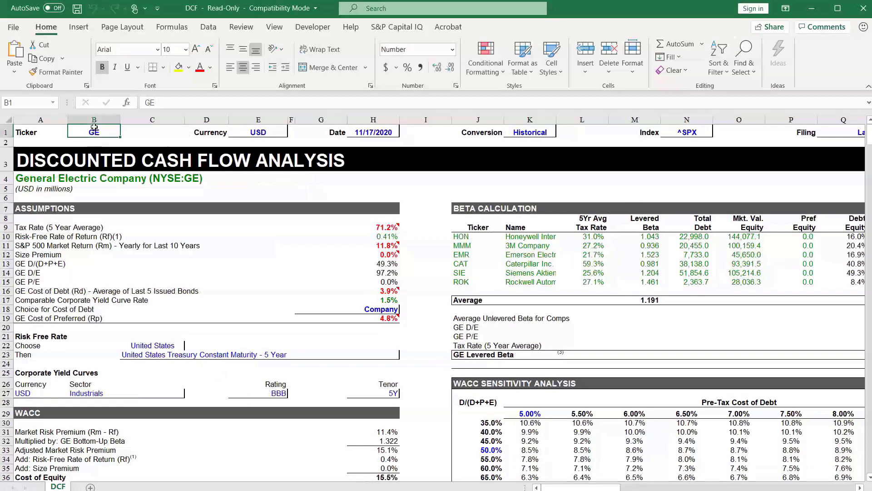
text(ibm)
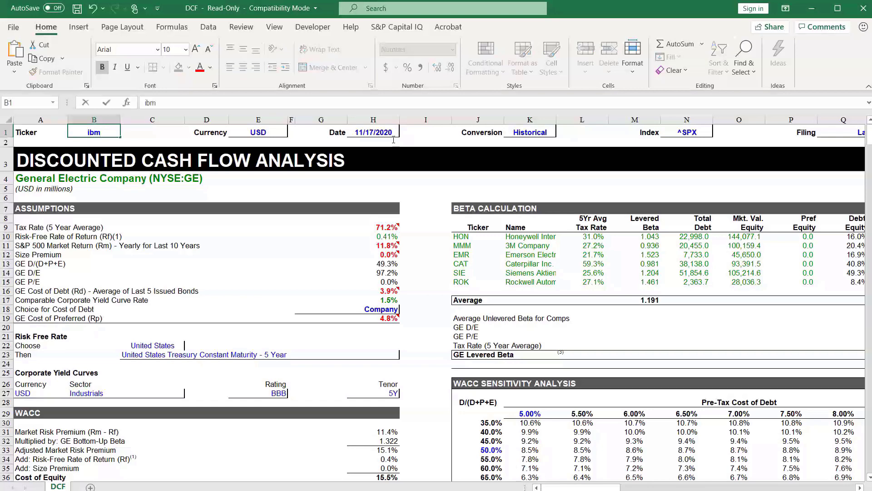
key(Return)
- Highlight the Implied Per Share Value in H106 and the Current Price in H107 with yellow fill
scroll(404, 295, down, 9)
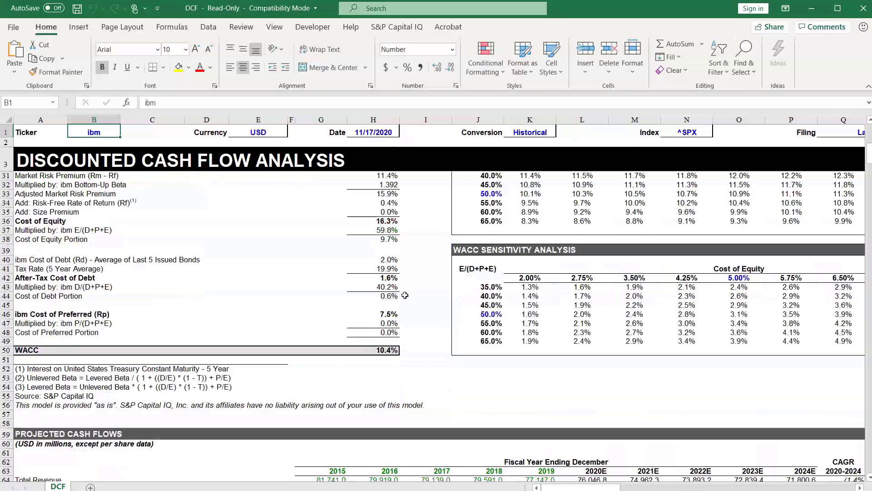
click(405, 294)
scroll(405, 296, down, 5)
scroll(405, 296, down, 15)
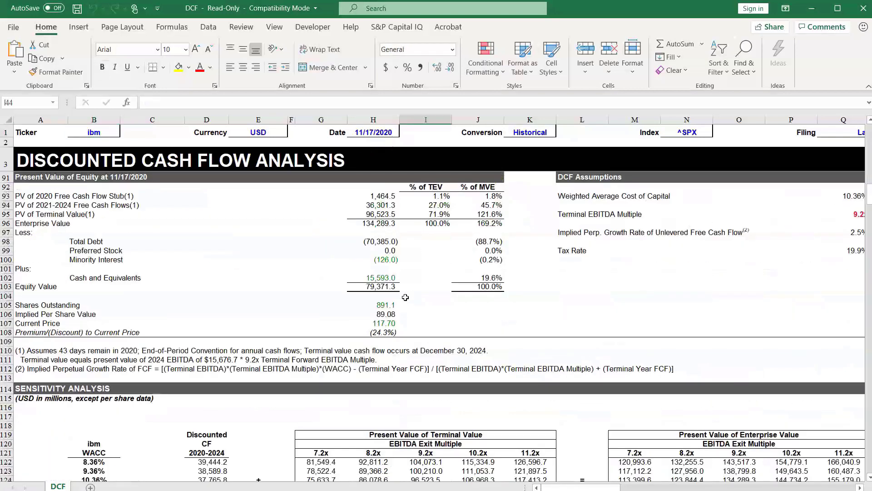
scroll(405, 297, up, 3)
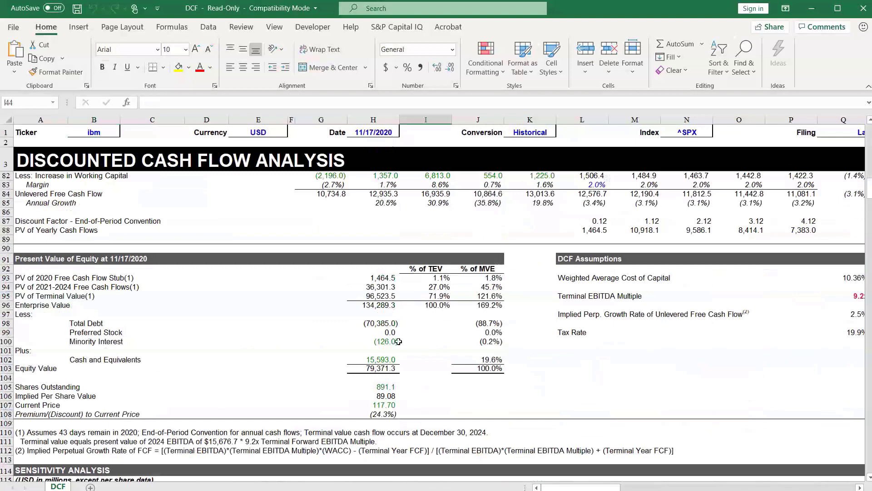
click(383, 396)
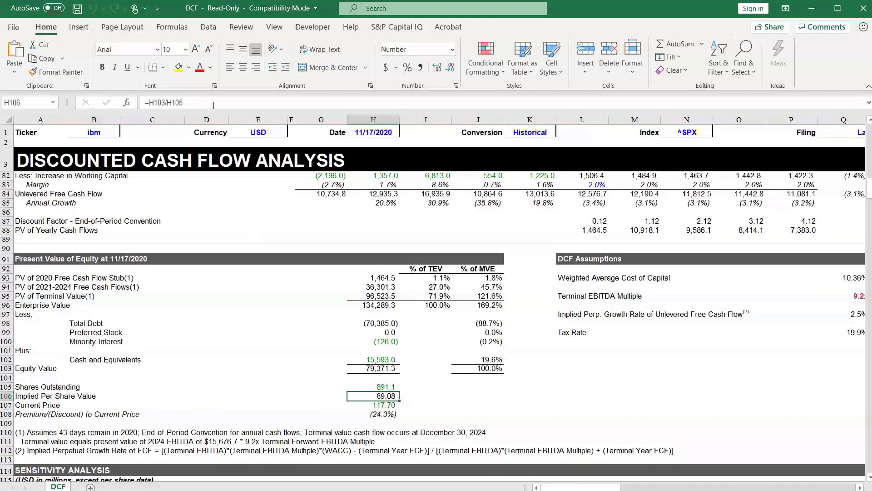
click(179, 67)
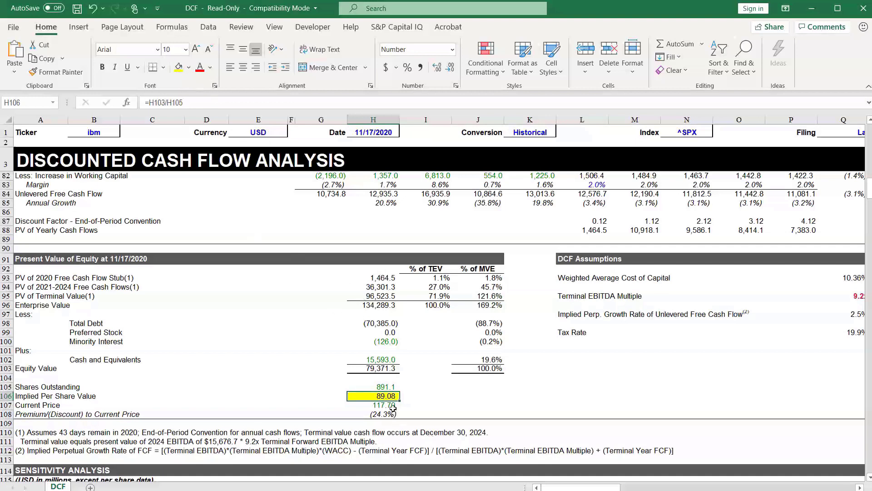
click(393, 405)
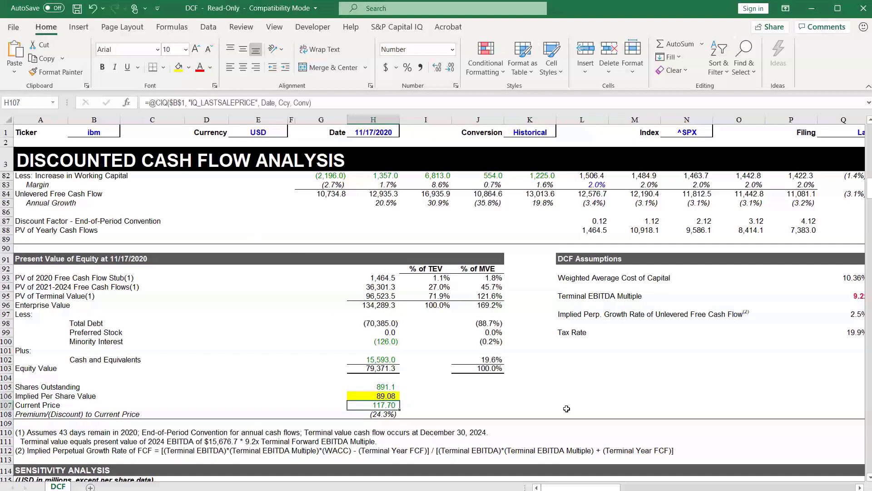
click(178, 67)
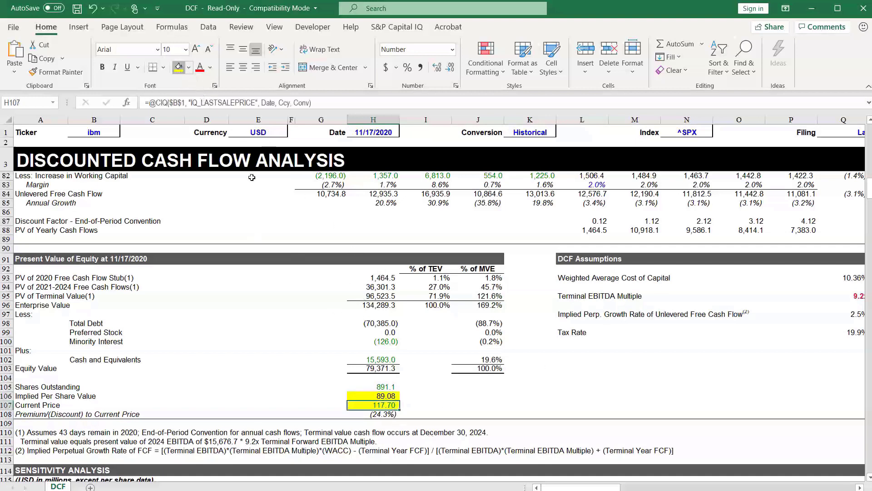
- Examine the Premium/(Discount) to Current Price formula in H108 and the 2020E–2024E projections in L64:P85 that drive the valuation
click(393, 416)
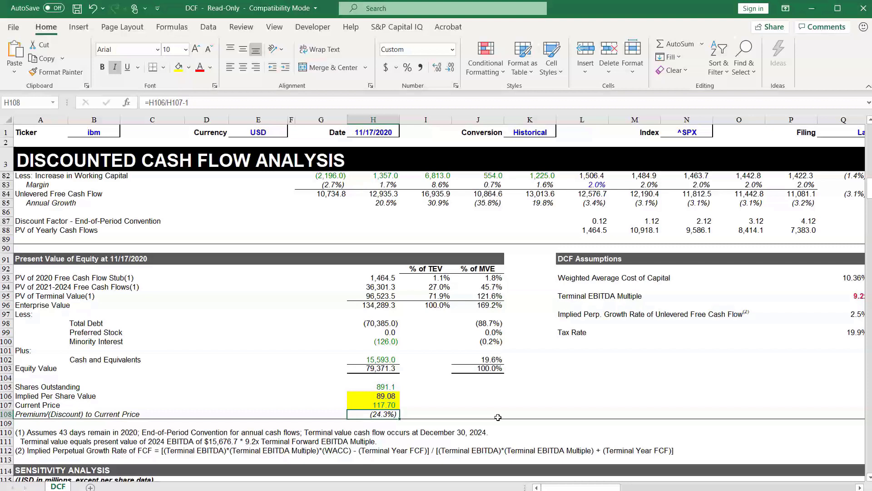
scroll(623, 409, up, 5)
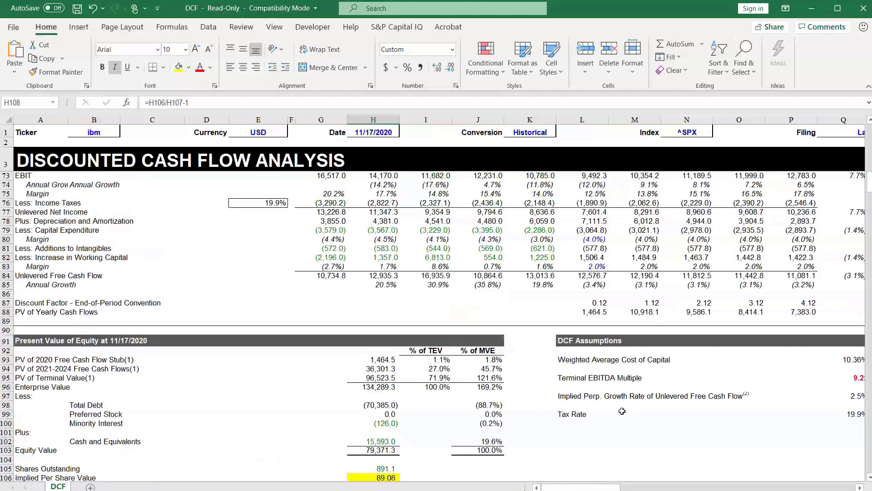
scroll(620, 413, up, 1)
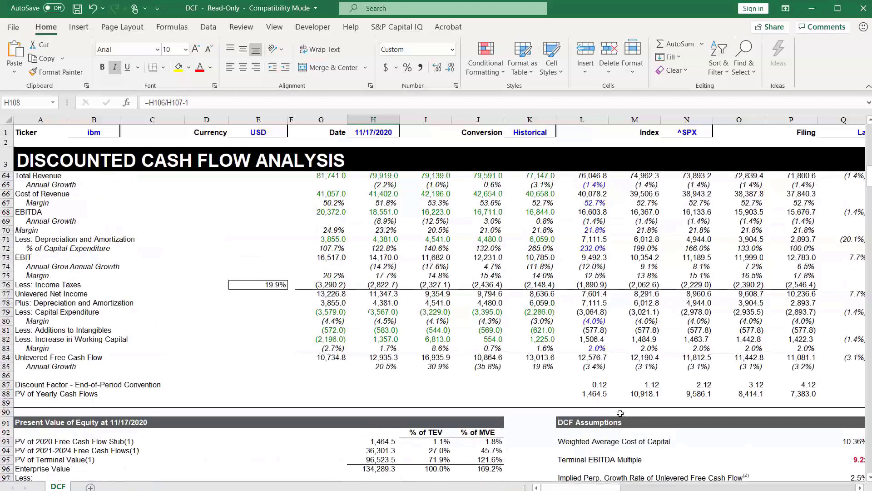
scroll(620, 413, up, 1)
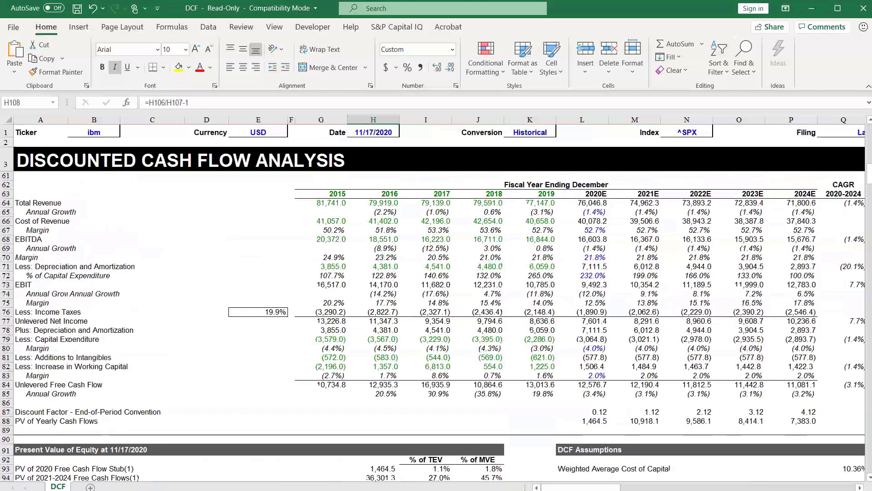
scroll(421, 459, down, 8)
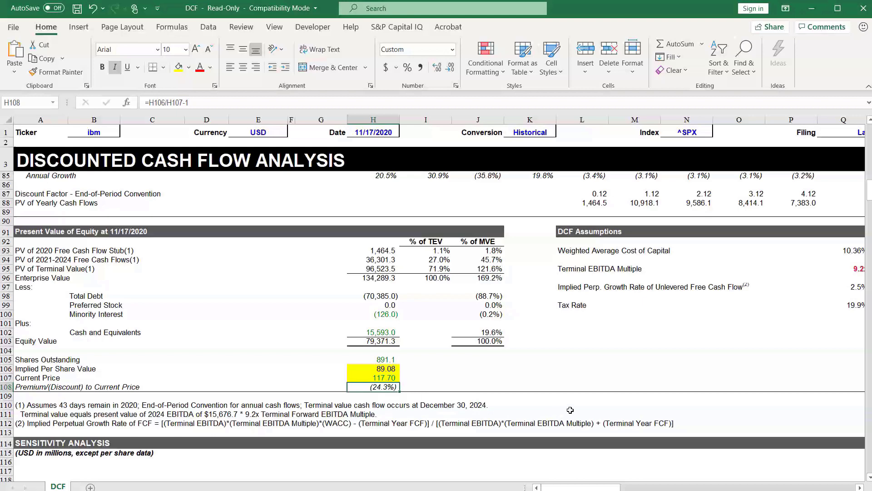
scroll(570, 410, up, 8)
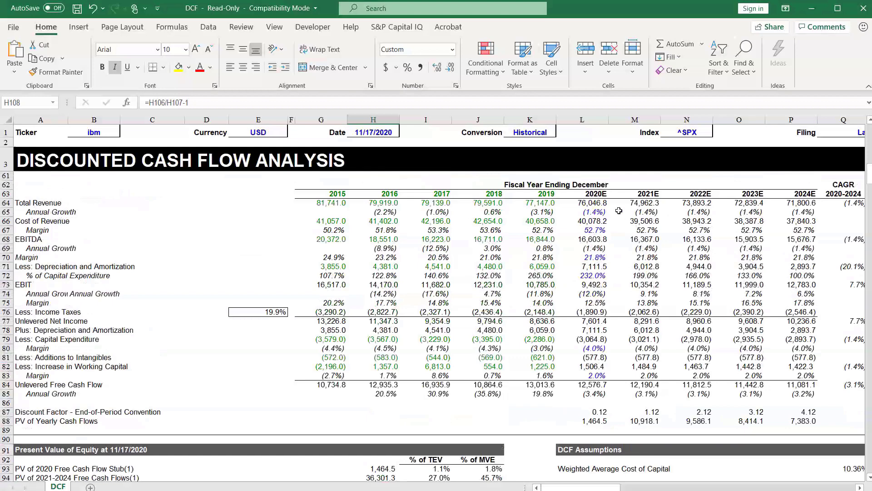
drag(589, 203, 799, 392)
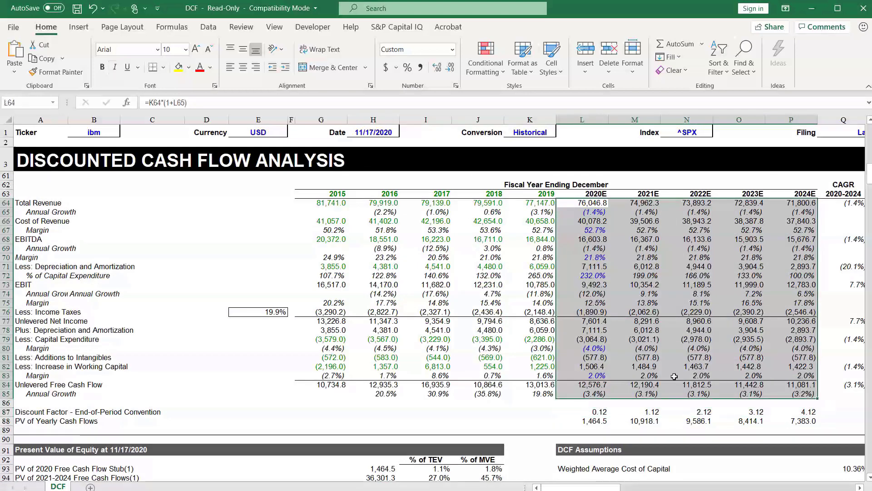
scroll(558, 363, down, 3)
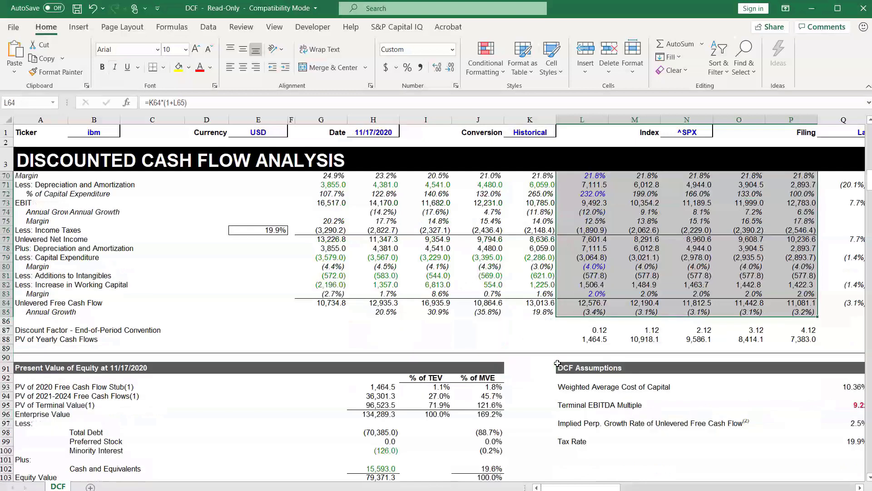
scroll(558, 364, down, 3)
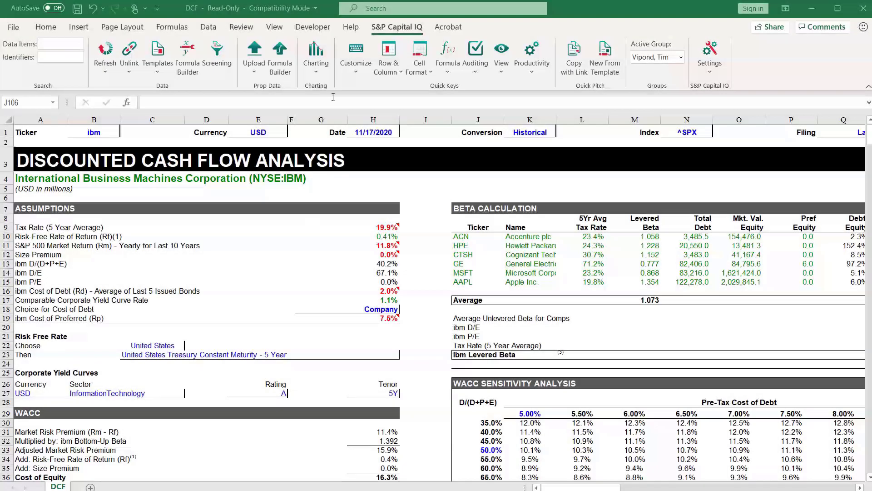
- Open the +One Page Tearsheet template from the Capital IQ Company Tearsheets templates
click(154, 69)
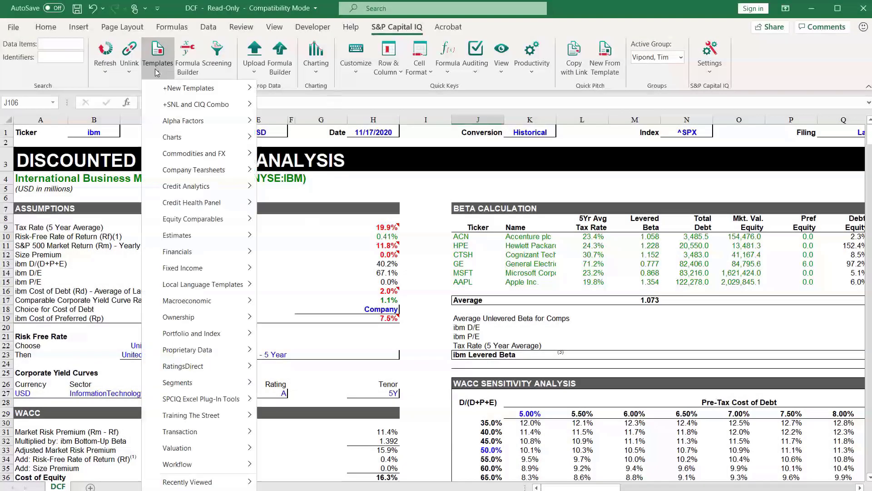
mouse_move(193, 170)
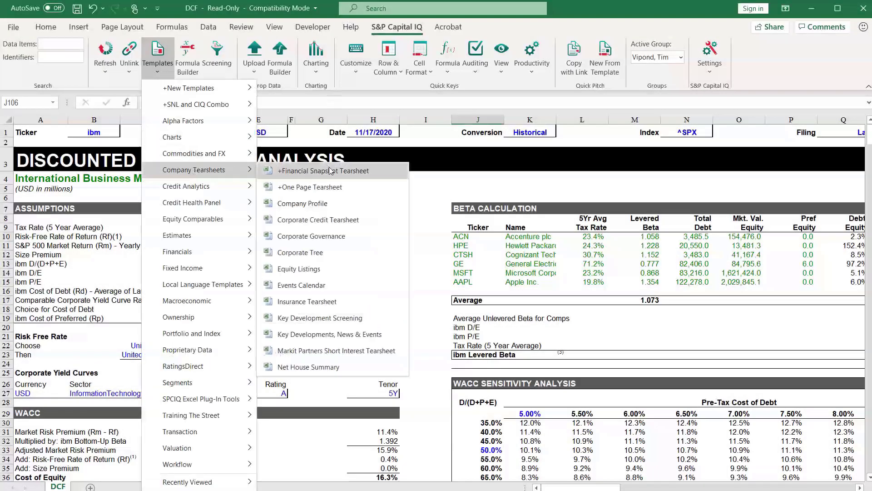
click(333, 190)
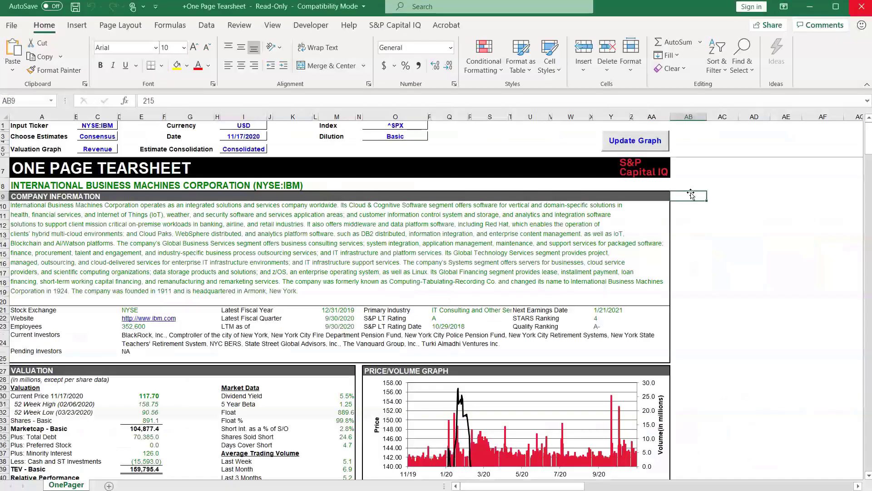
- Examine IBM's one-page tearsheet from company information and valuation through capital structure, financial summary, charts, executives, dividend history and ownership
scroll(691, 195, down, 2)
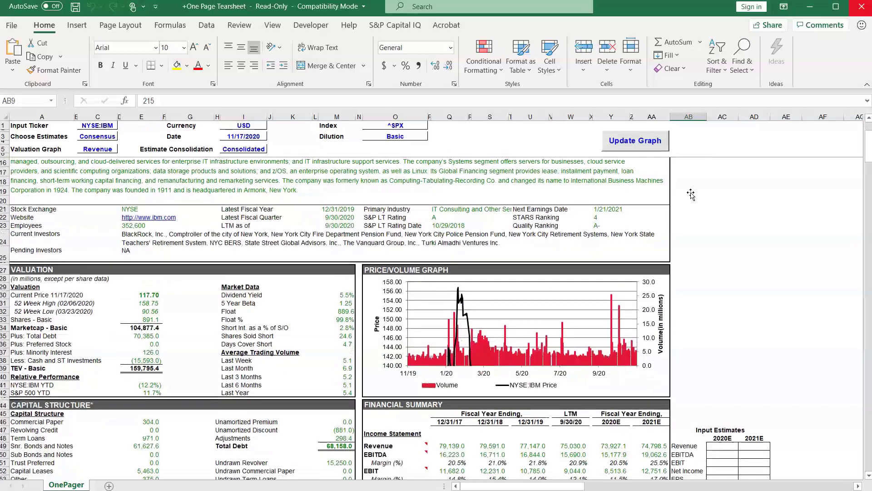
scroll(690, 194, down, 2)
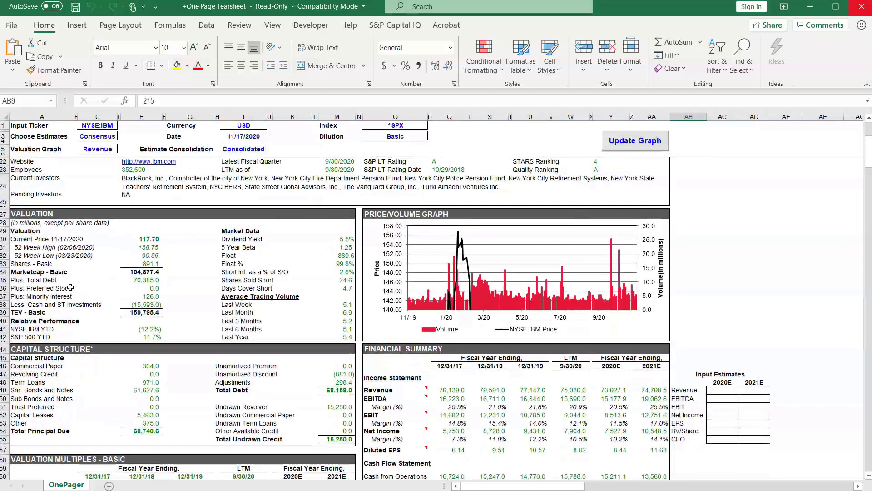
scroll(436, 248, down, 1)
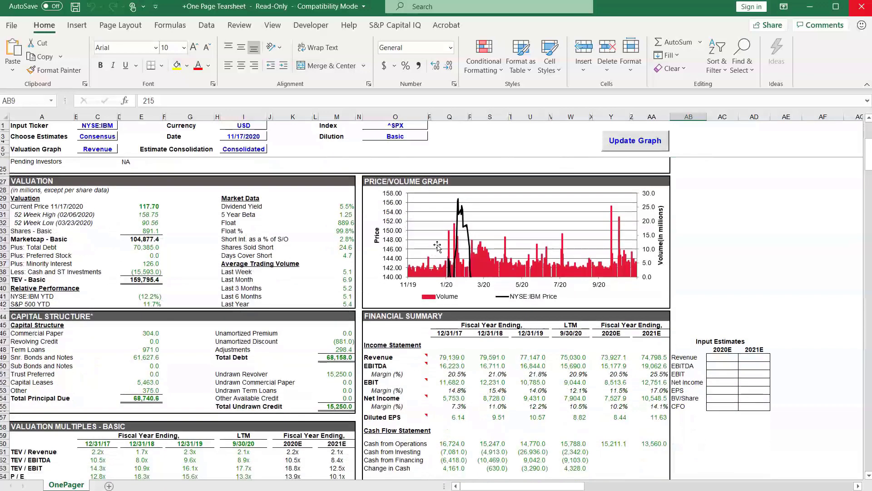
scroll(576, 261, down, 3)
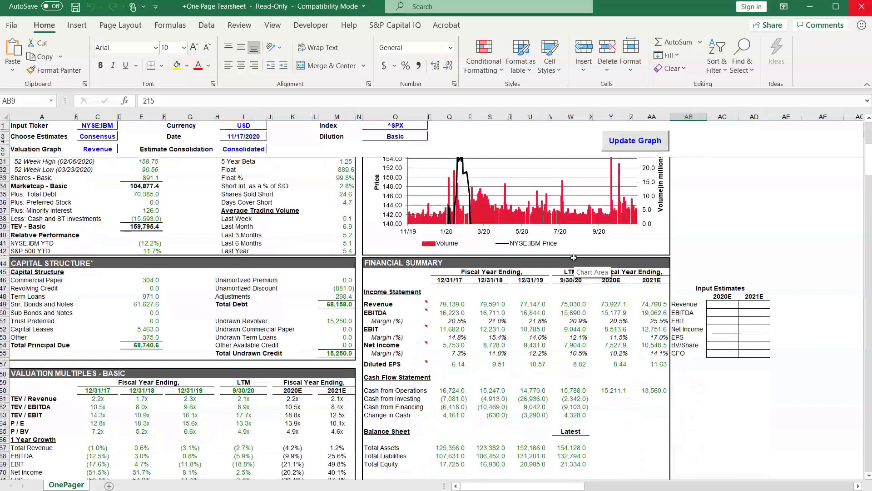
scroll(285, 277, down, 1)
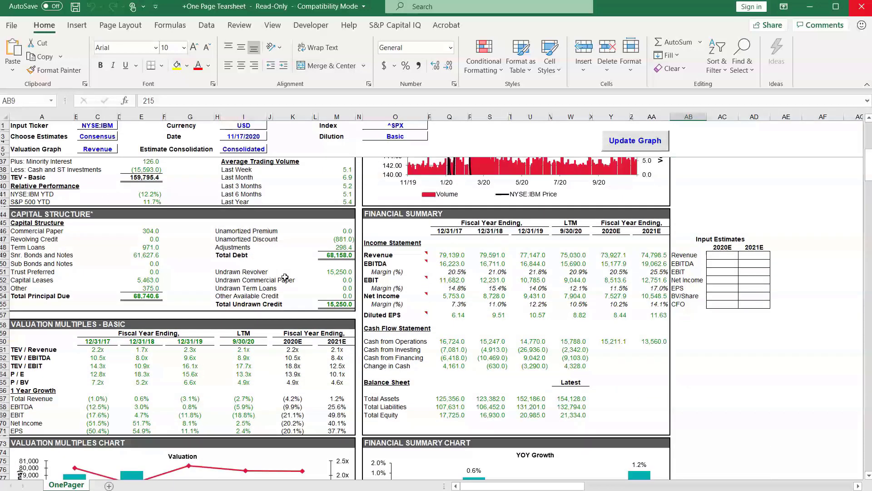
scroll(285, 276, down, 1)
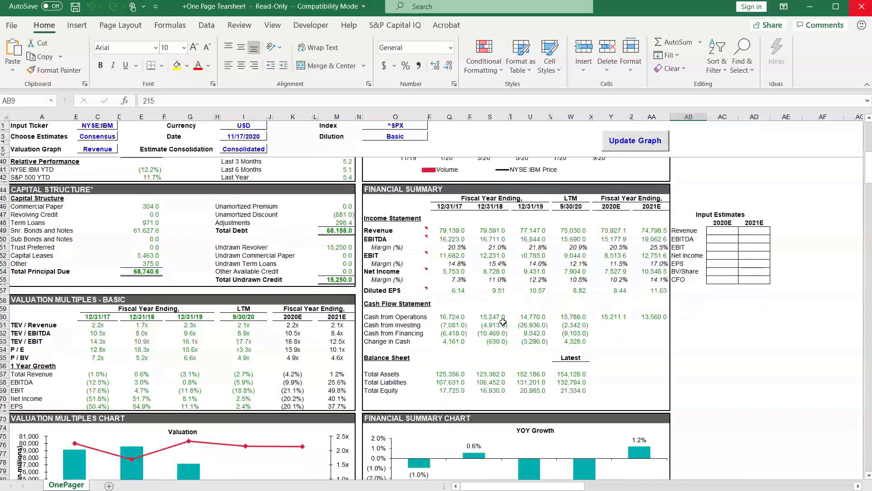
scroll(500, 321, down, 3)
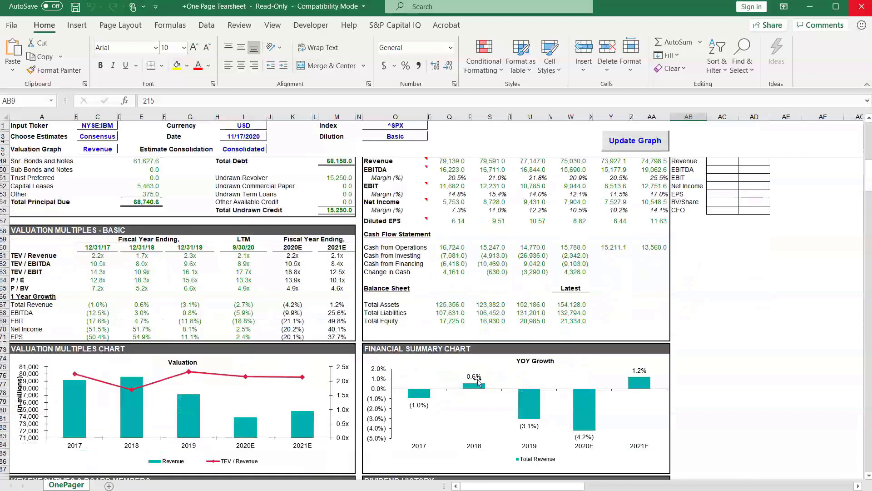
scroll(478, 382, down, 1)
scroll(478, 381, down, 1)
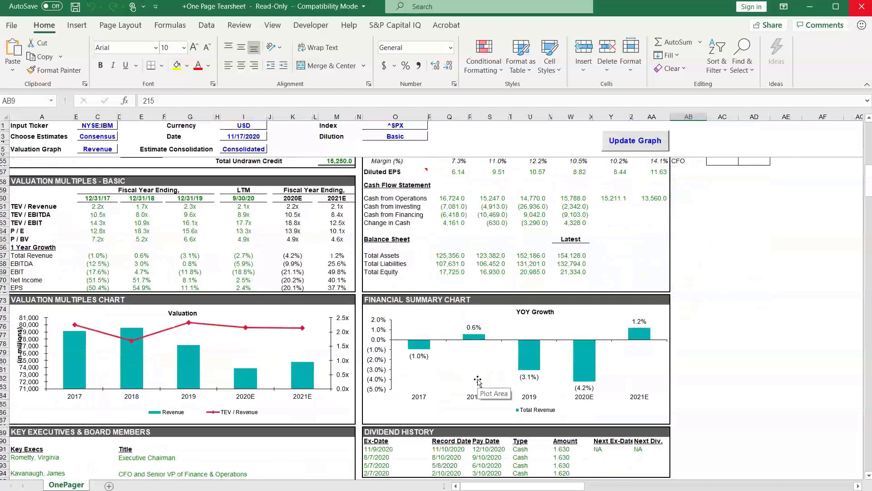
scroll(478, 382, down, 4)
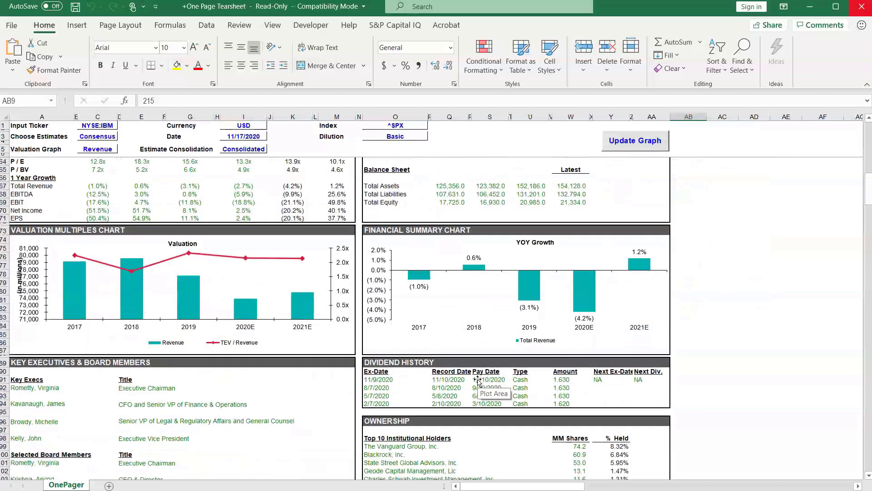
scroll(478, 382, down, 2)
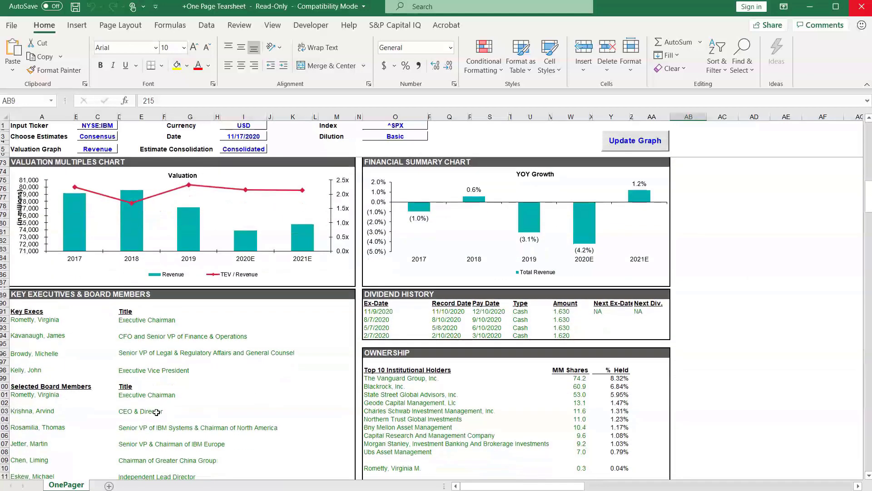
scroll(469, 357, down, 6)
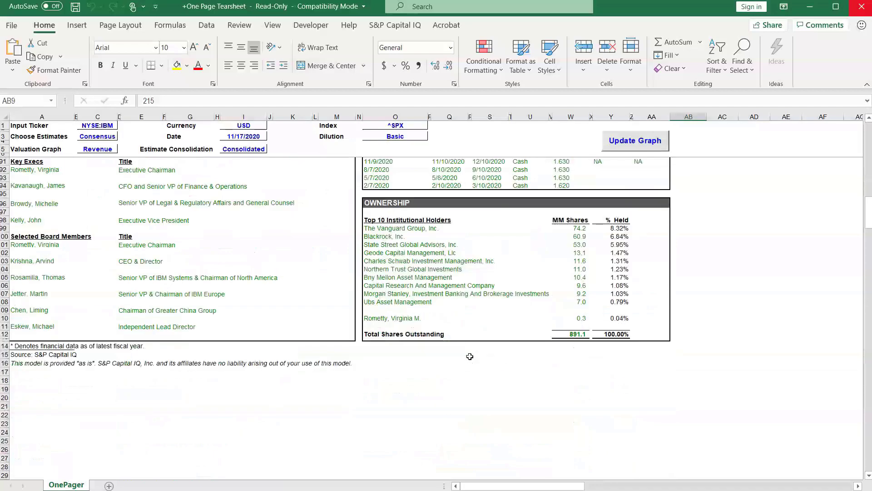
scroll(470, 356, up, 12)
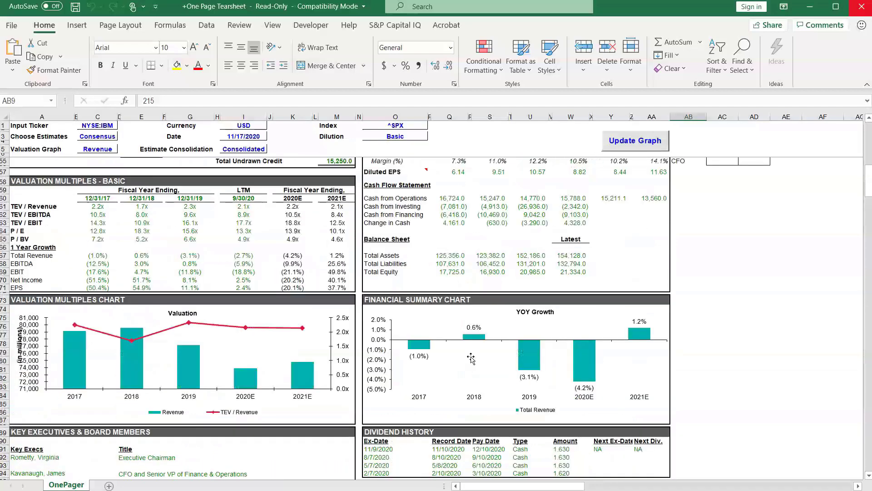
scroll(471, 358, up, 16)
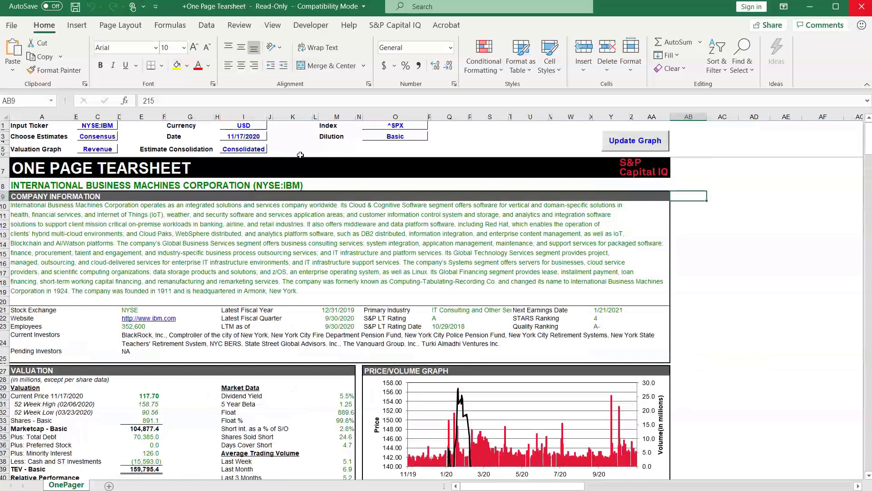
- Set the tearsheet's Input Ticker in C1 to NYSE:GE and review the refreshed General Electric figures and charts
click(101, 125)
double_click(169, 100)
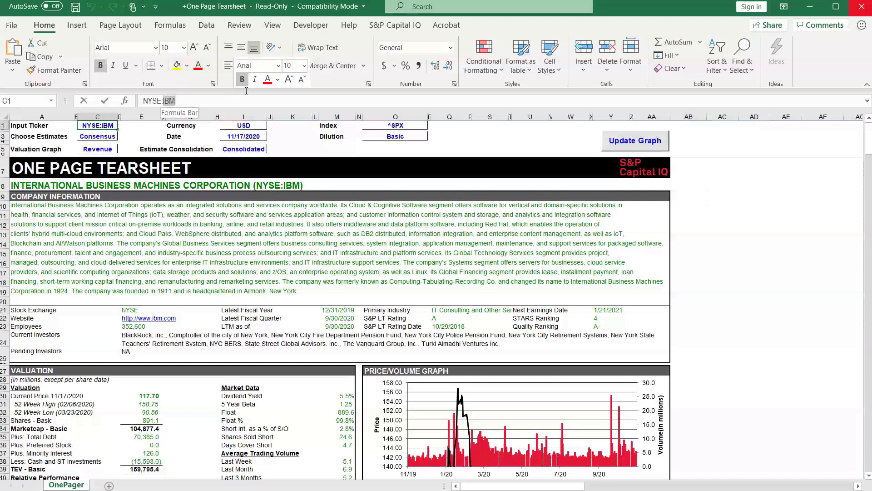
text(GE)
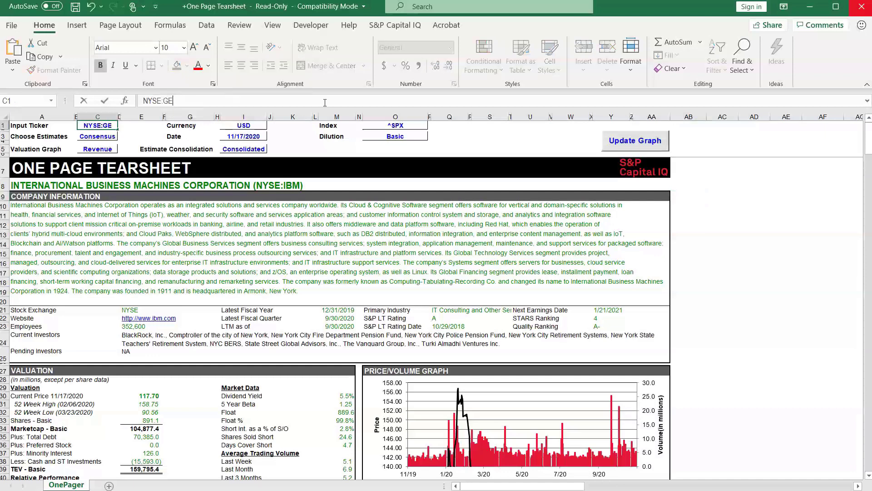
key(Return)
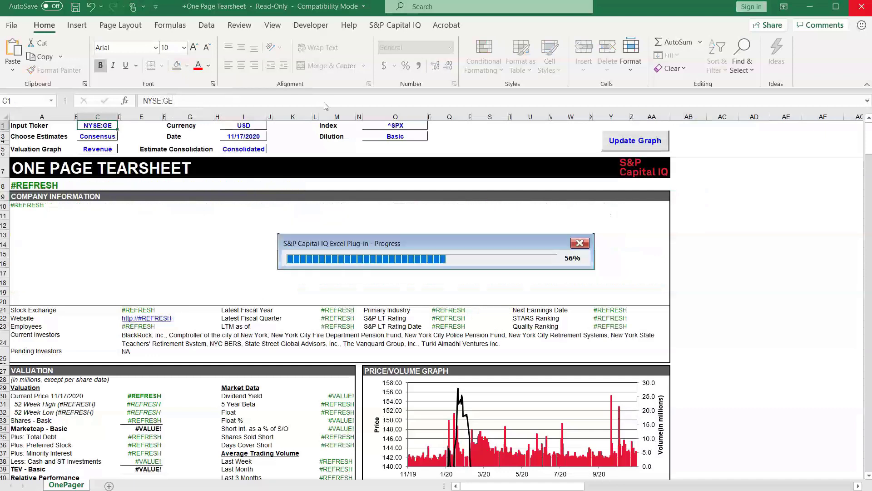
scroll(328, 247, down, 10)
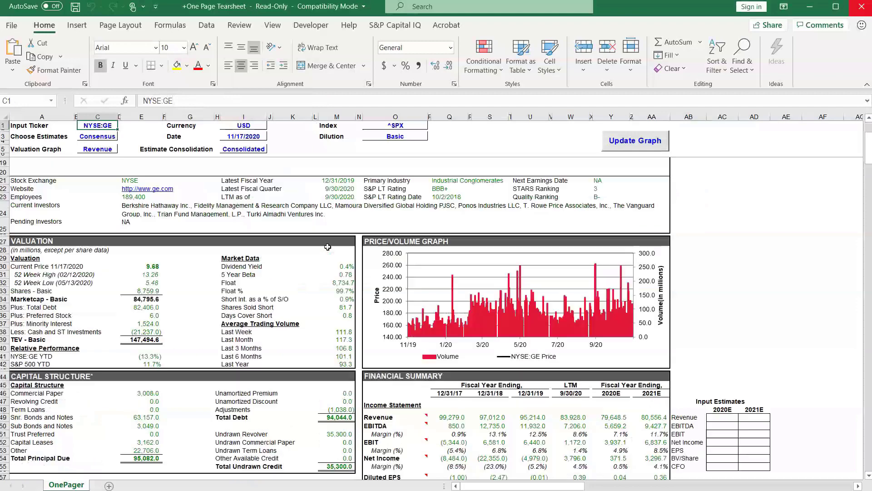
scroll(328, 247, down, 6)
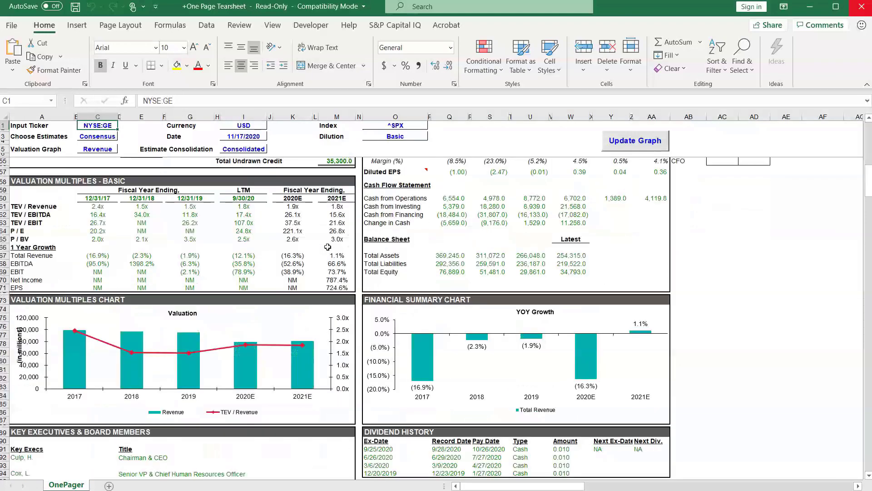
scroll(328, 247, up, 16)
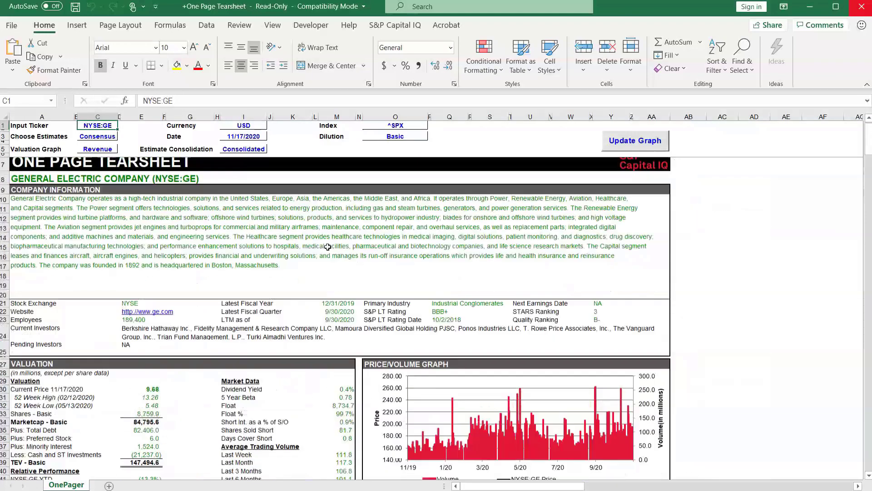